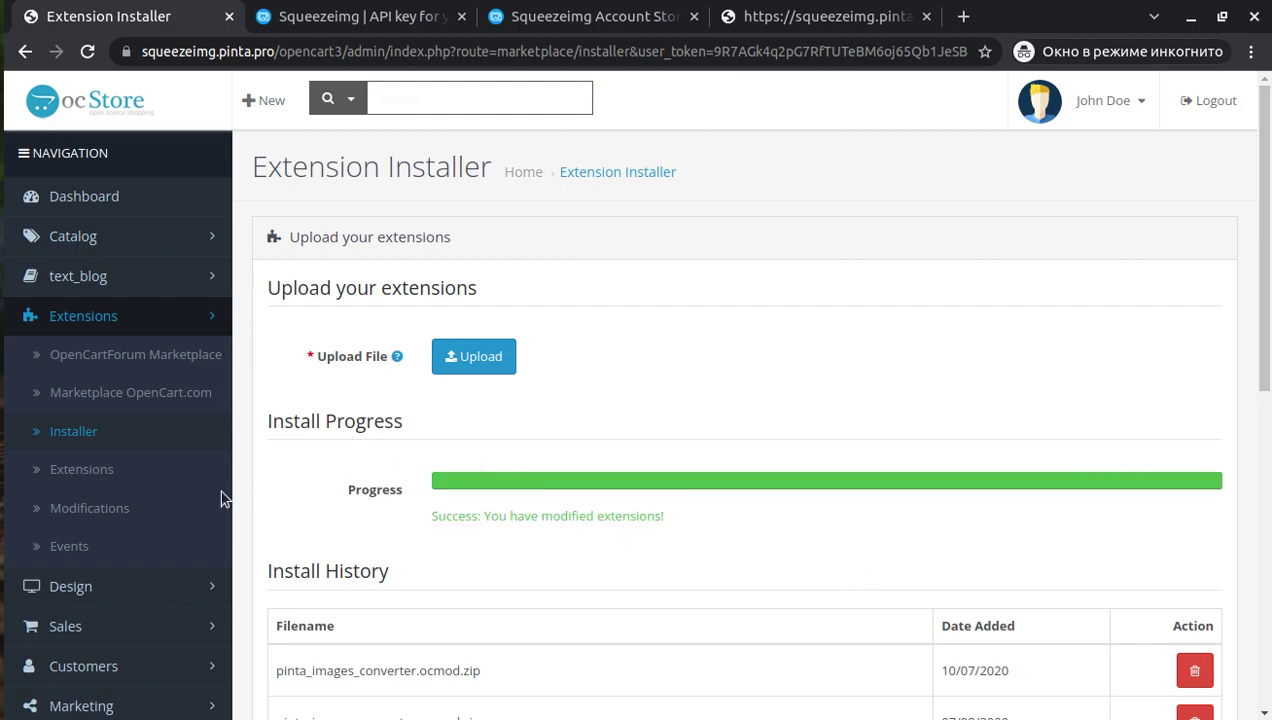
# - Clear and then refresh the modification cache, selecting the Images compress SqueezeImg modification
pyautogui.scroll(-2, 205, 470)
pyautogui.click(152, 402)
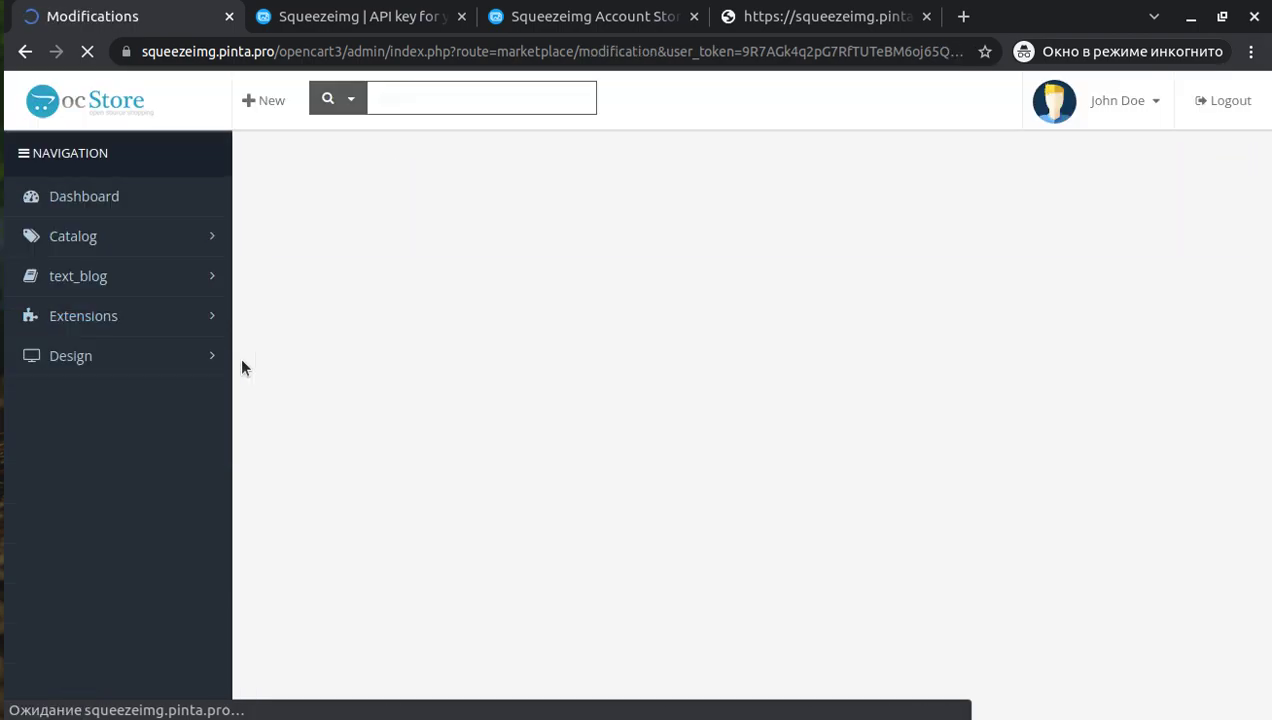
pyautogui.click(282, 458)
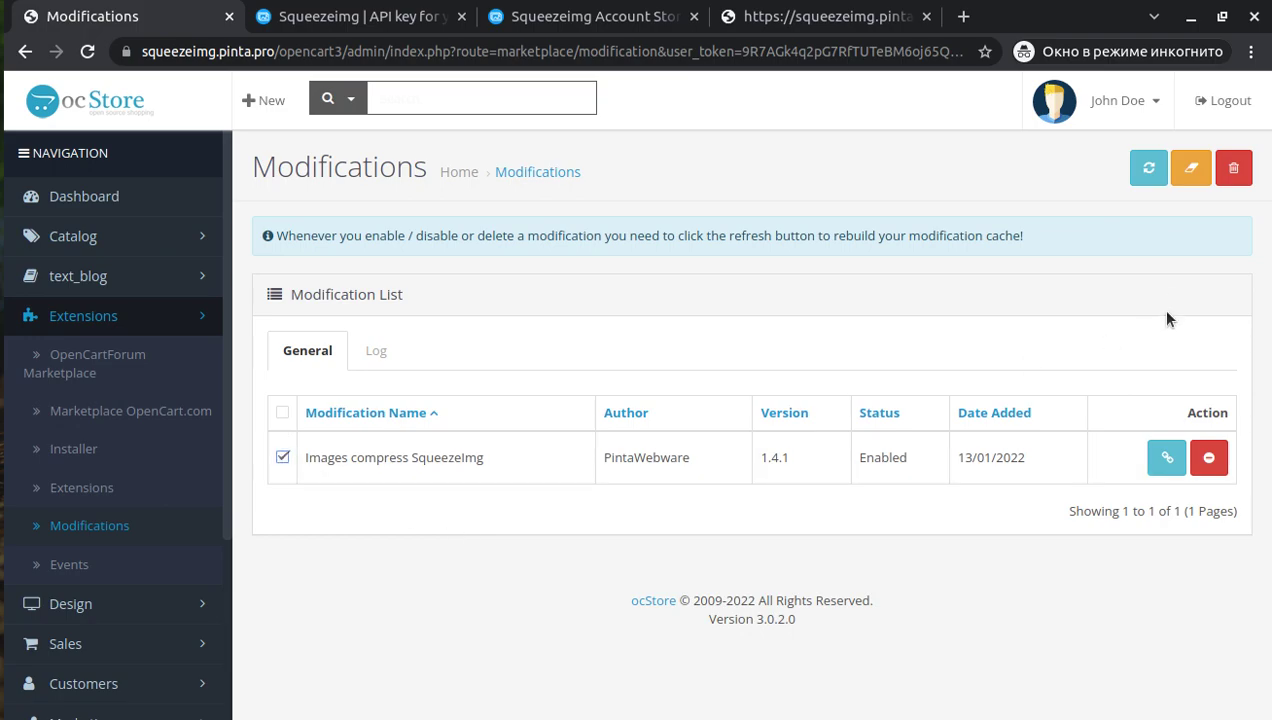
pyautogui.click(1183, 173)
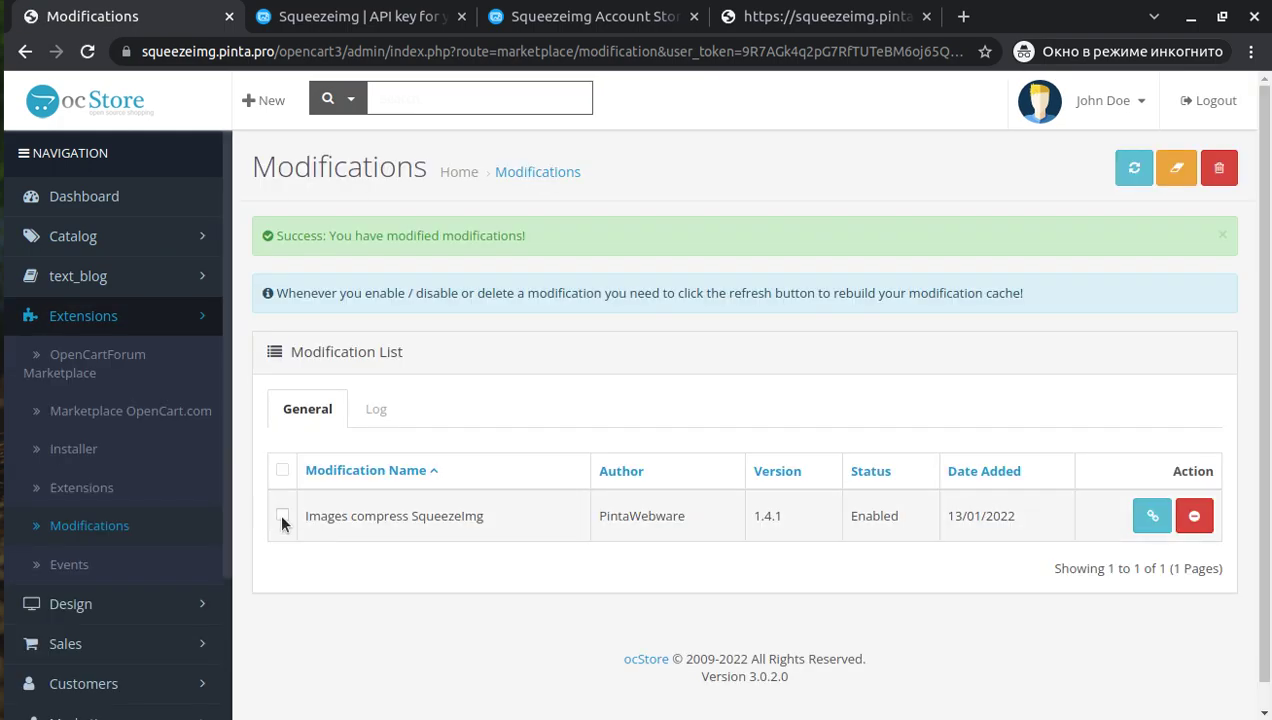
pyautogui.click(282, 515)
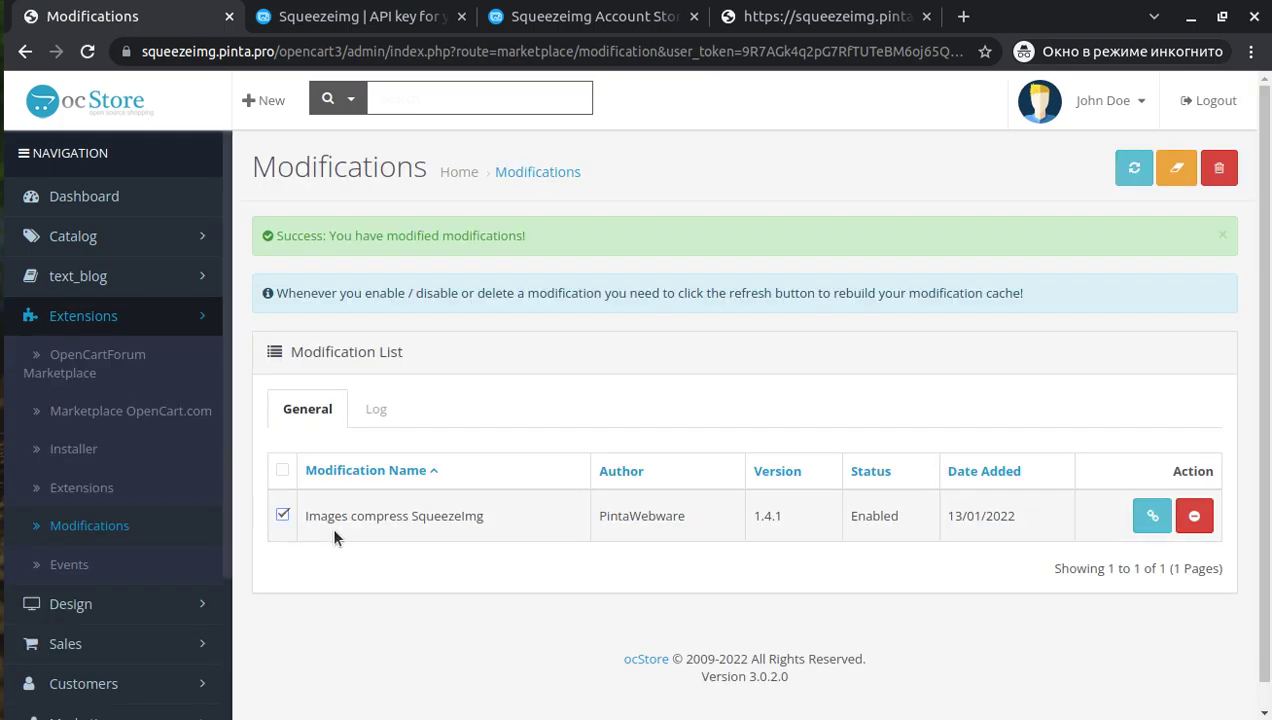
pyautogui.click(1134, 177)
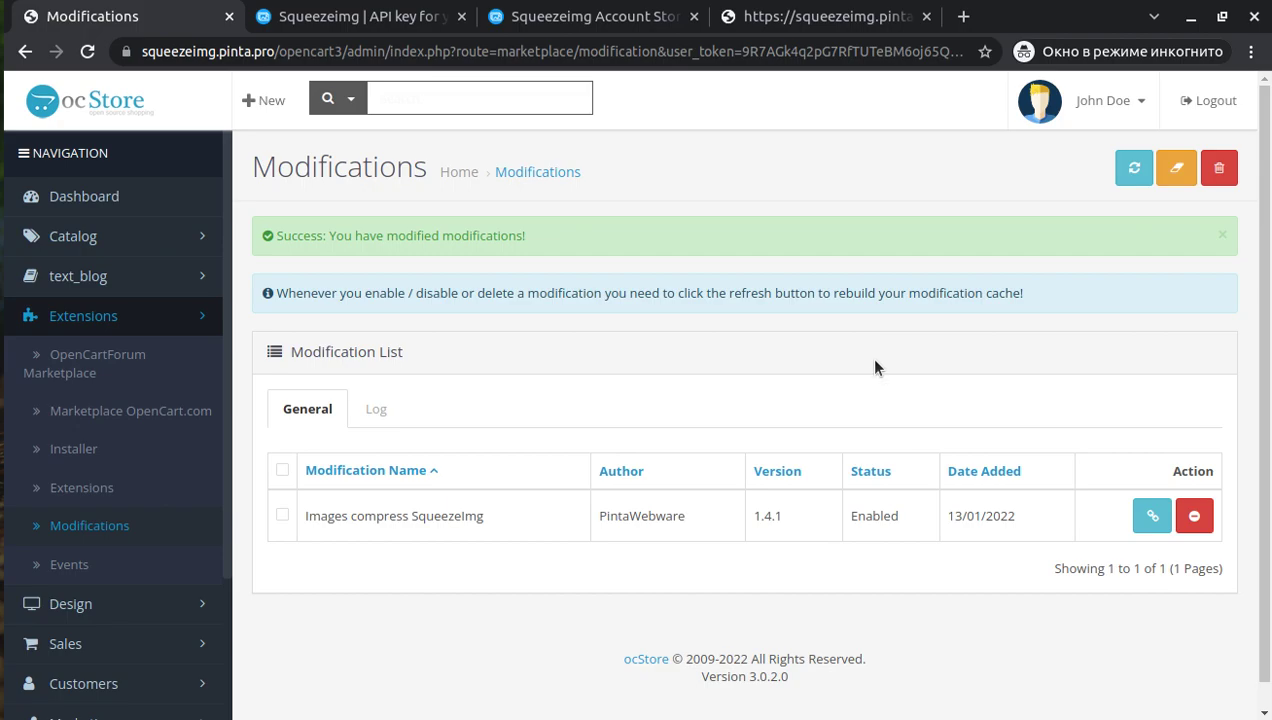
# - Install the "Convert and compress images with Squeezeimg" module from the list of extension modules
pyautogui.click(129, 482)
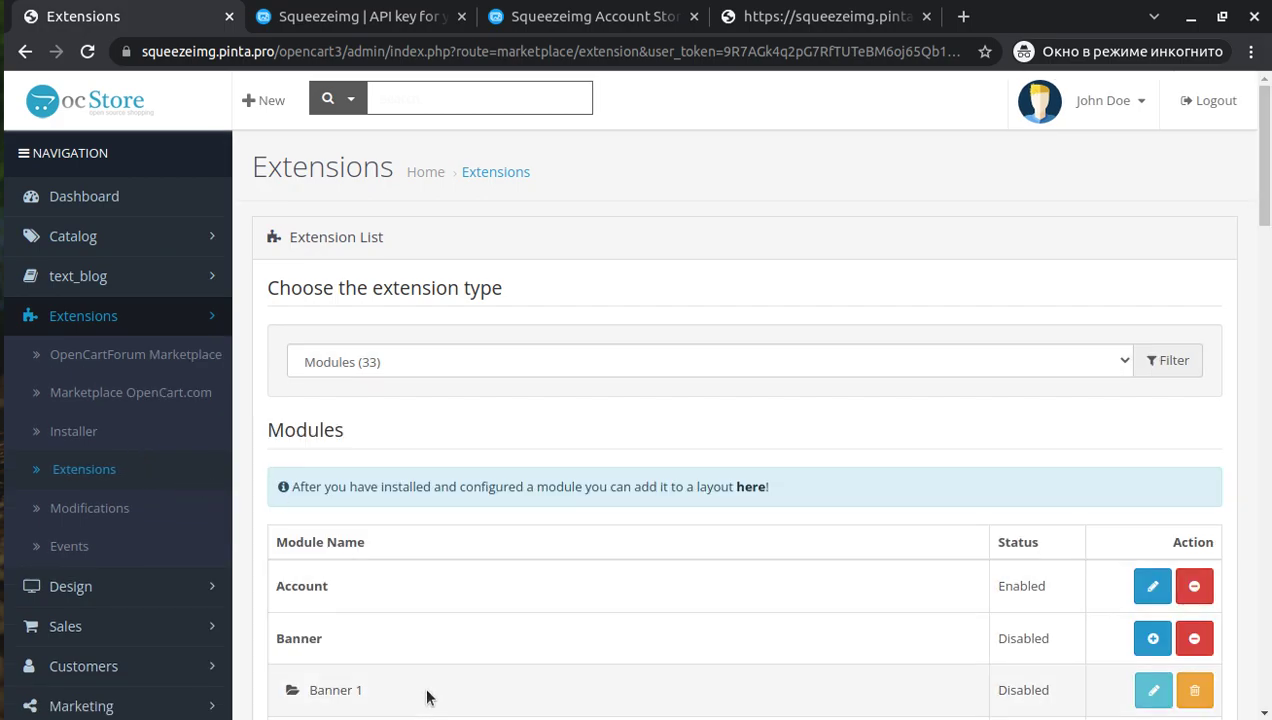
pyautogui.scroll(-8, 548, 611)
pyautogui.scroll(-3, 463, 557)
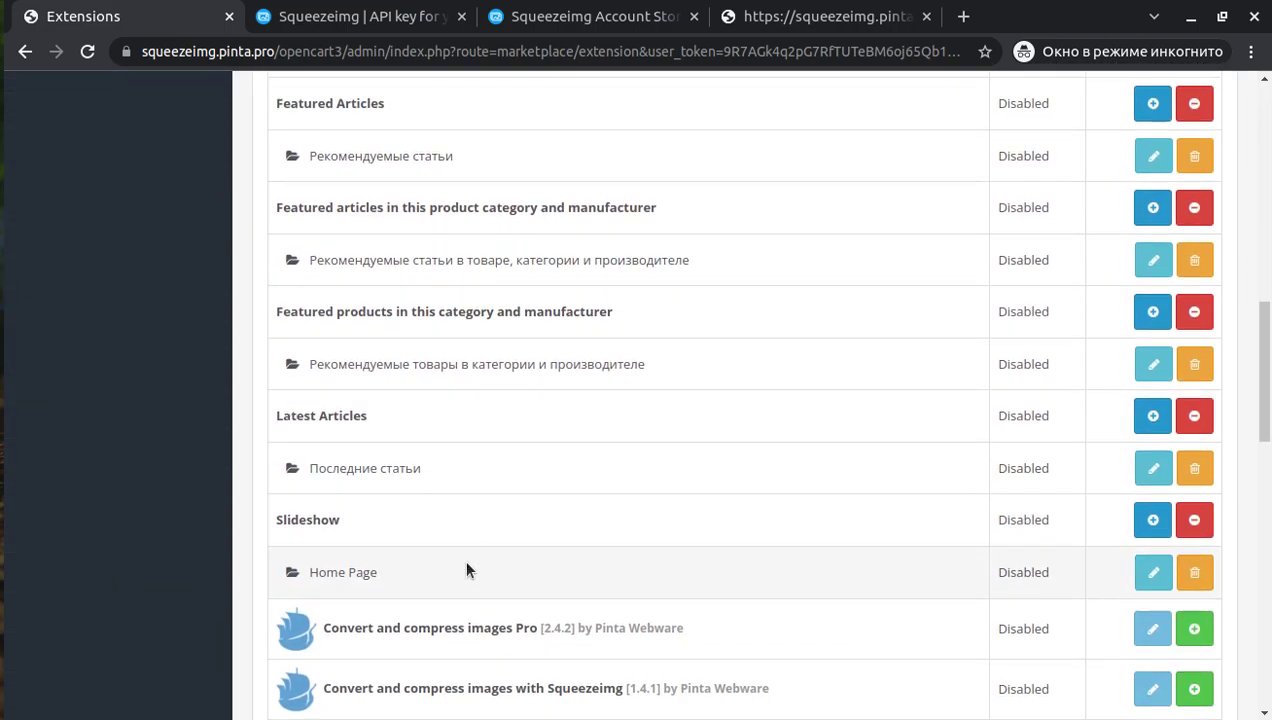
pyautogui.click(1196, 558)
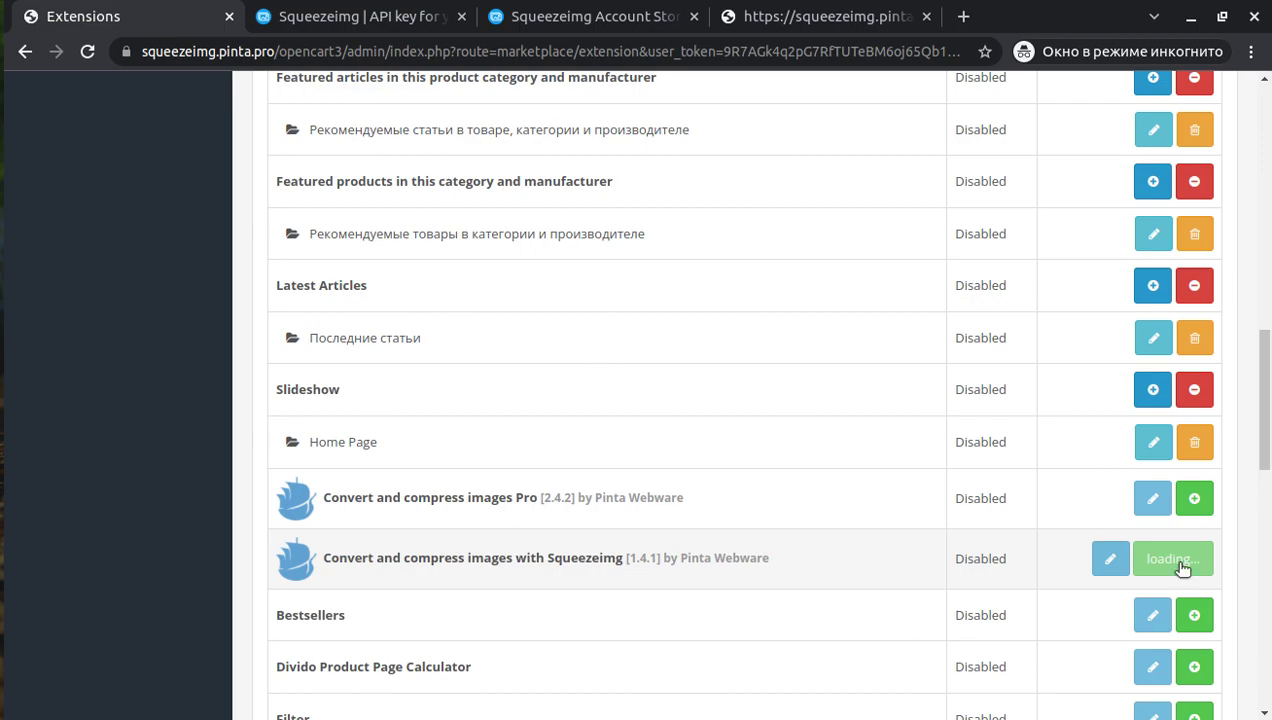
# - Open the settings of the installed Squeezeimg module and set Enabled status to On
pyautogui.scroll(1, 1185, 527)
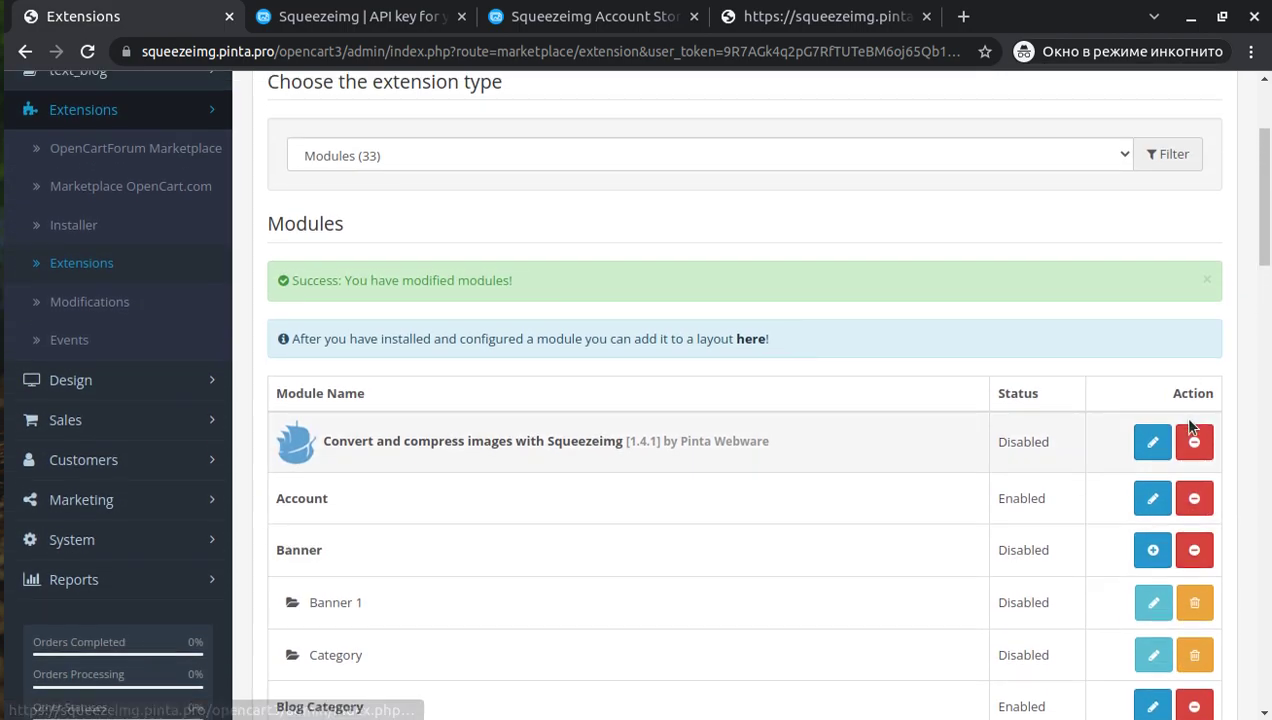
pyautogui.click(1155, 450)
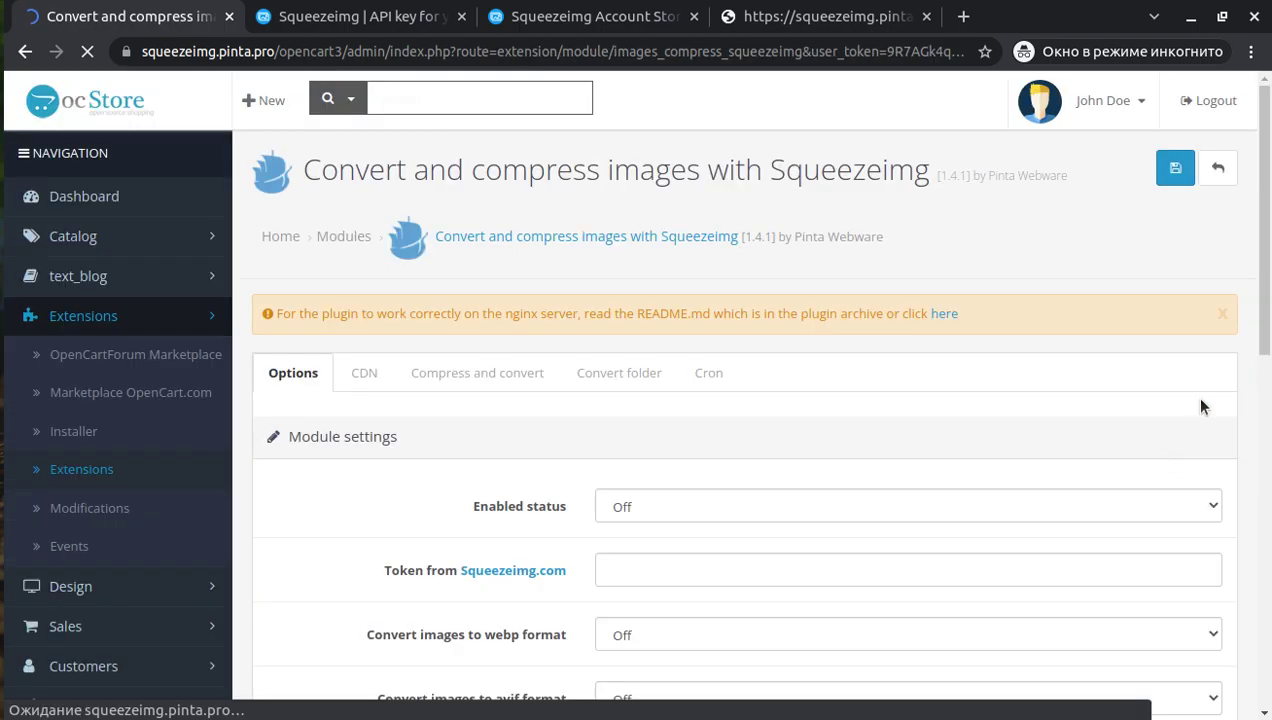
pyautogui.scroll(-3, 790, 500)
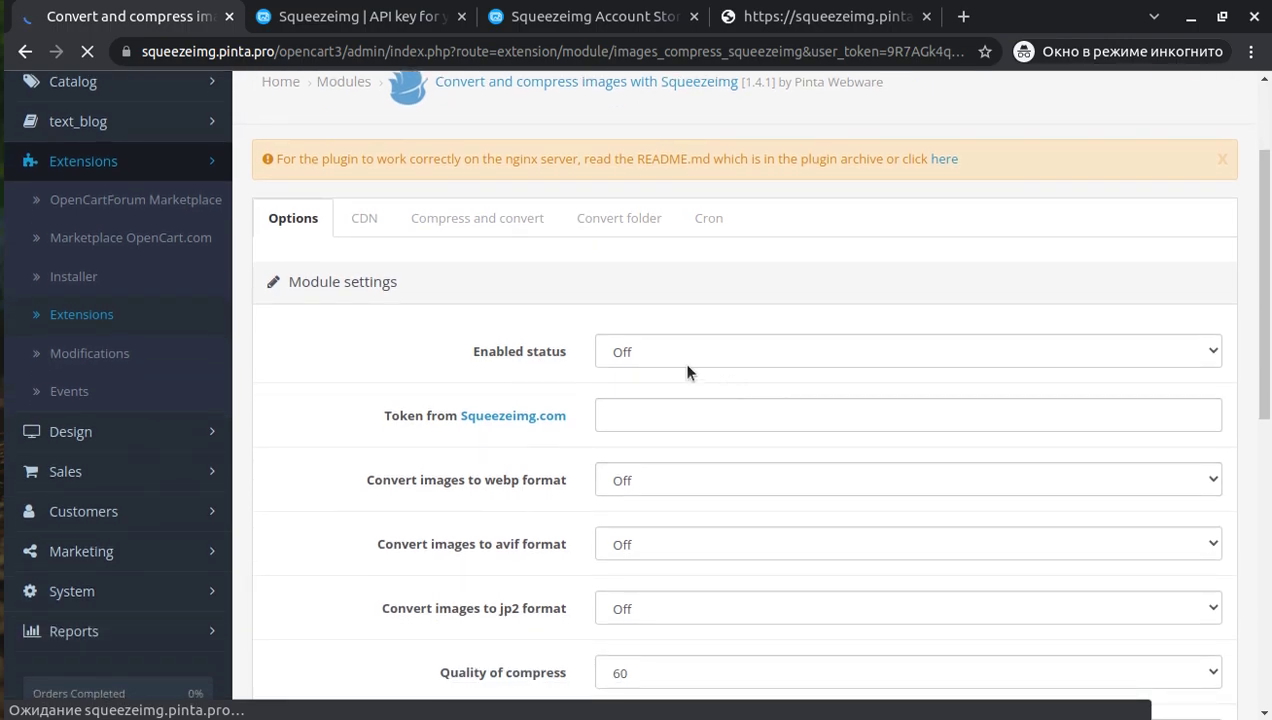
pyautogui.click(672, 352)
pyautogui.click(650, 378)
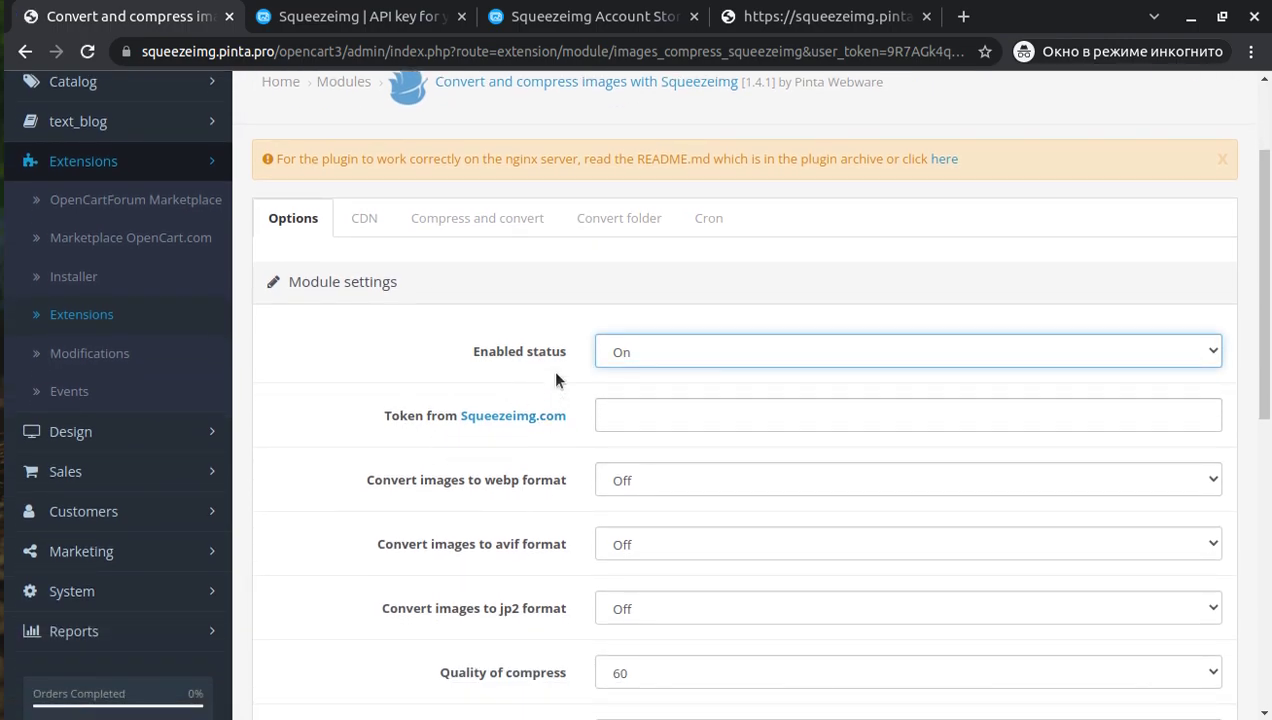
# - Look up the API key in the Squeezeimg account and enter it as the module's Squeezeimg.com token
pyautogui.click(435, 20)
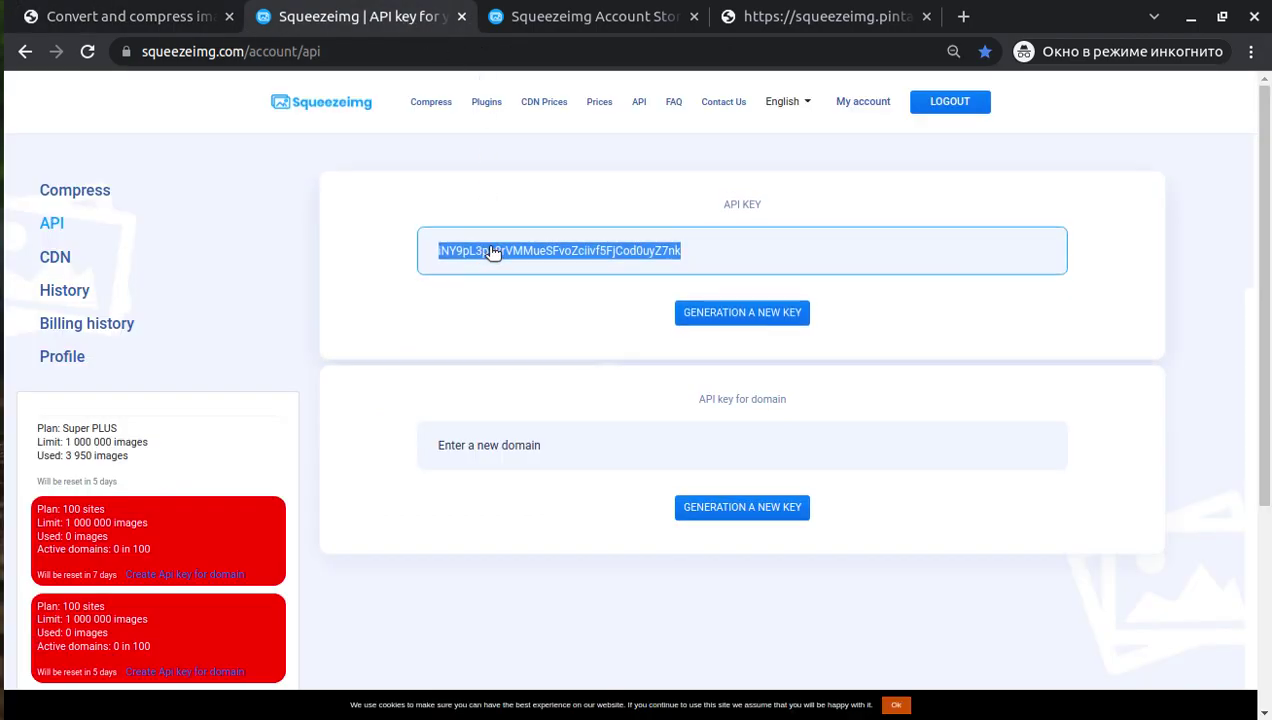
pyautogui.click(215, 20)
pyautogui.click(622, 418)
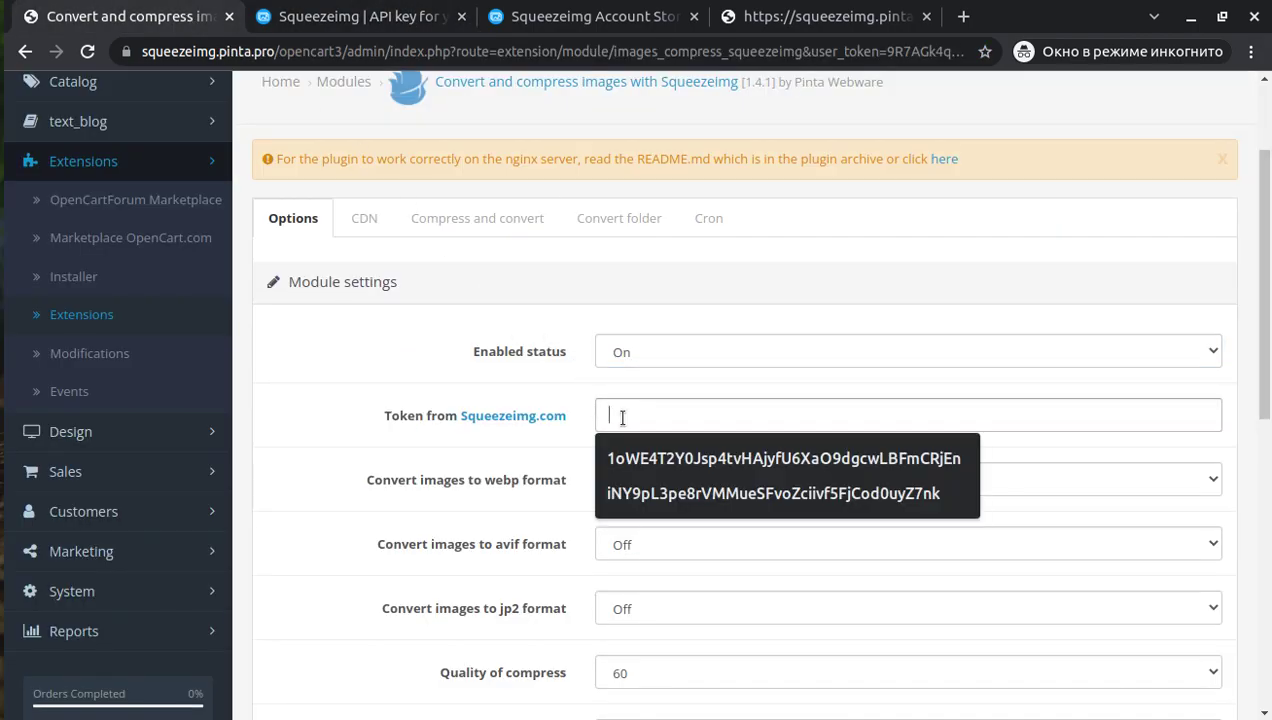
pyautogui.click(700, 493)
# - Leave webp conversion Off and set conversion to avif and jp2 formats to On
pyautogui.click(682, 485)
pyautogui.click(647, 524)
pyautogui.click(640, 550)
pyautogui.click(660, 571)
pyautogui.scroll(-2, 692, 524)
pyautogui.click(680, 452)
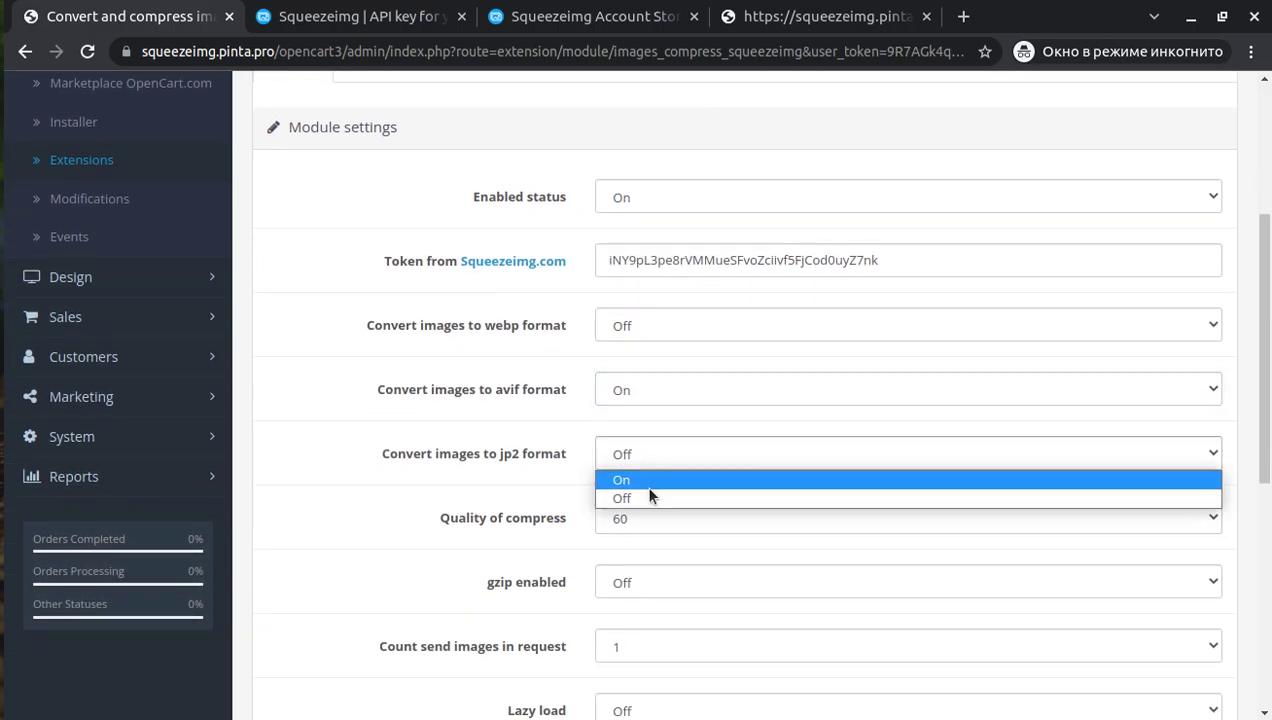
pyautogui.click(660, 478)
# - Set the quality of compress to 70 and turn gzip on
pyautogui.scroll(-1, 652, 494)
pyautogui.scroll(-1, 652, 494)
pyautogui.click(639, 467)
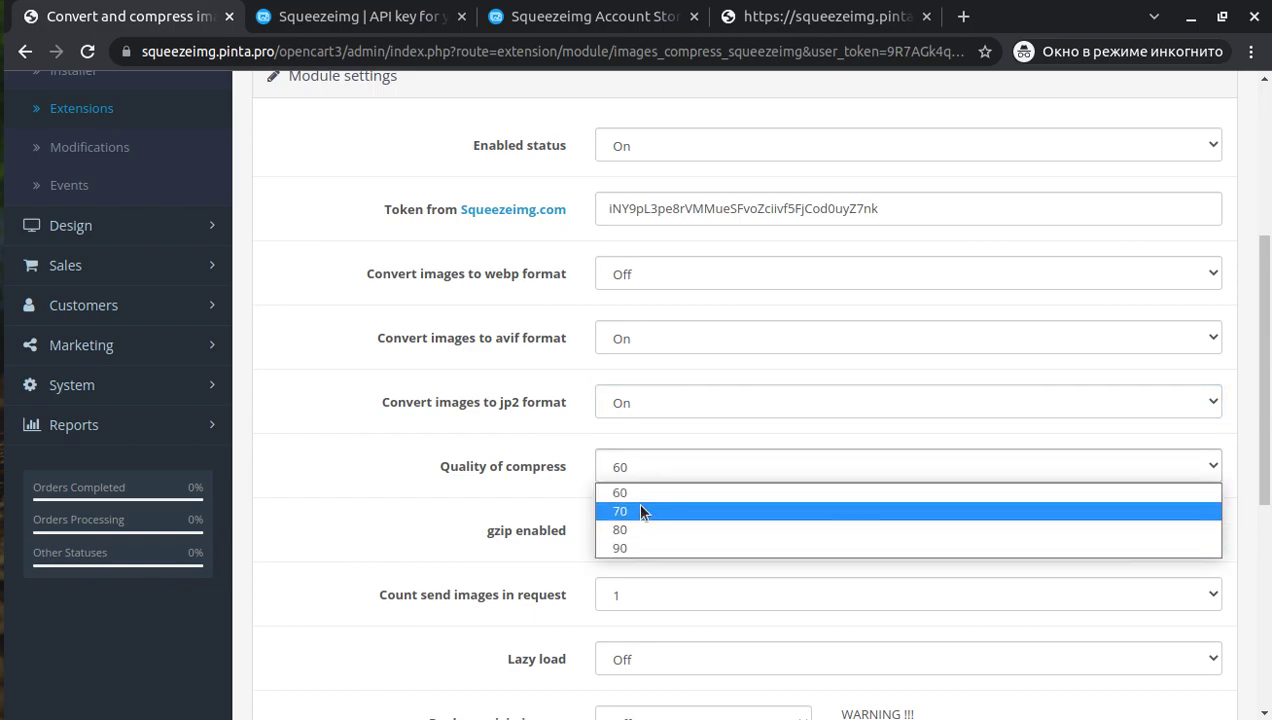
pyautogui.click(640, 511)
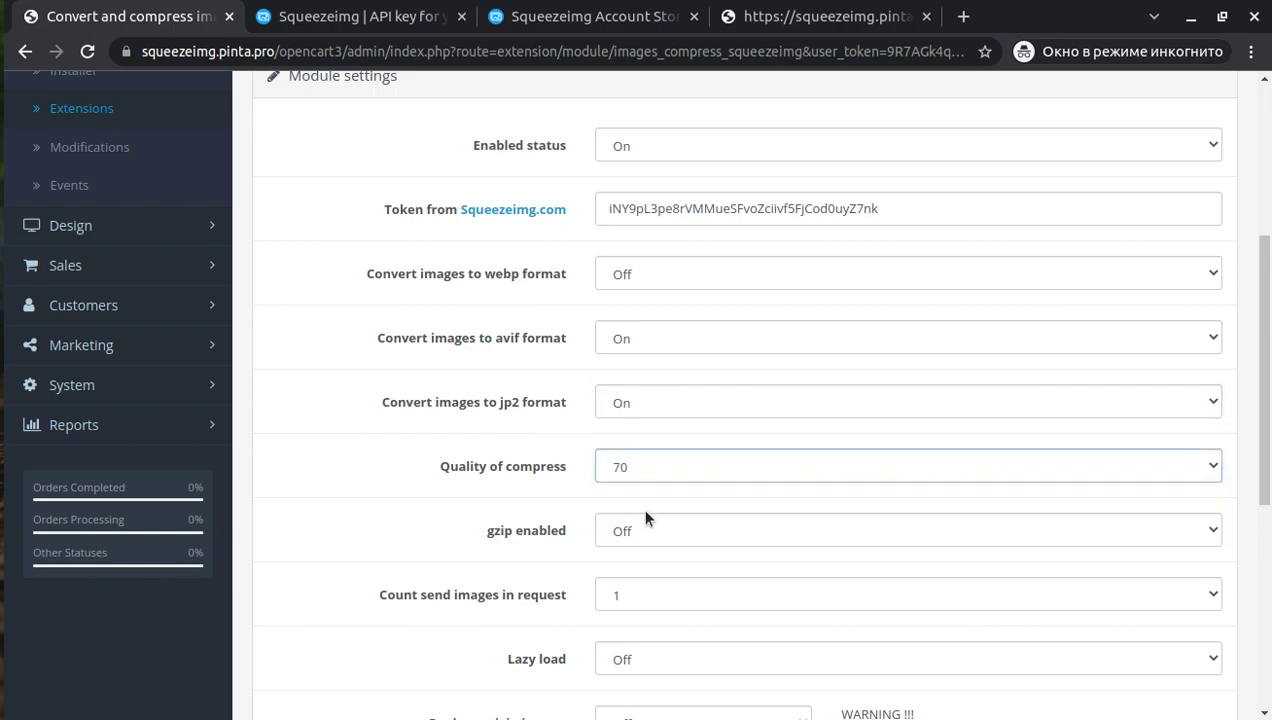
pyautogui.scroll(-1, 617, 515)
pyautogui.scroll(-2, 617, 515)
pyautogui.click(614, 374)
pyautogui.click(616, 398)
# - Set the count of images sent per request to 50 and turn lazy load on
pyautogui.click(619, 443)
pyautogui.click(613, 503)
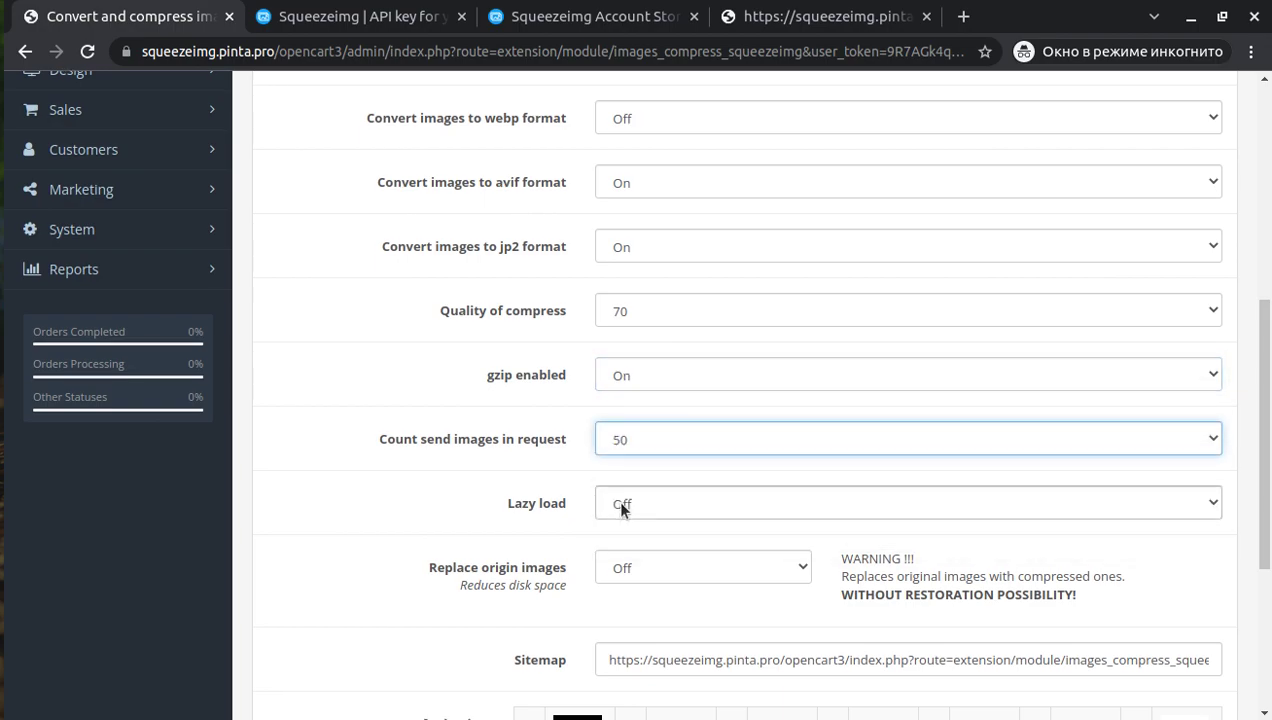
pyautogui.scroll(-1, 616, 499)
pyautogui.click(632, 454)
pyautogui.click(636, 476)
# - View the module's generated image sitemap XML and return to the module settings
pyautogui.scroll(-2, 636, 476)
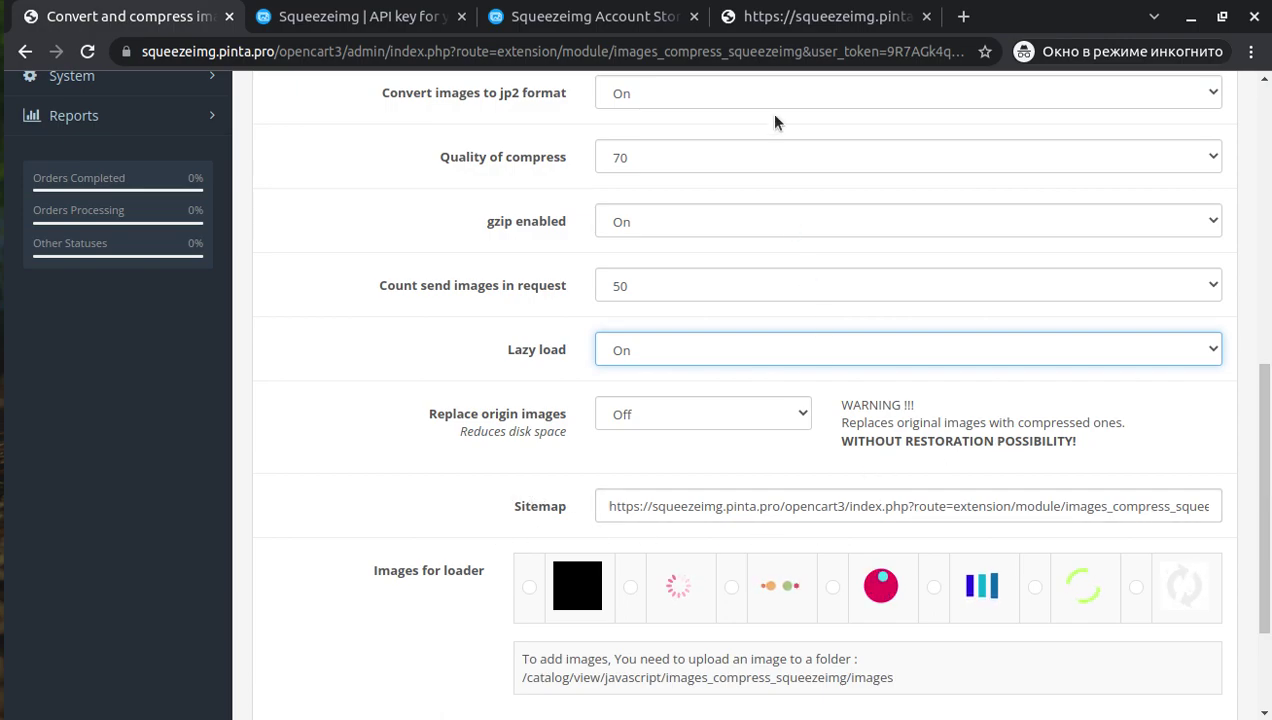
pyautogui.click(787, 10)
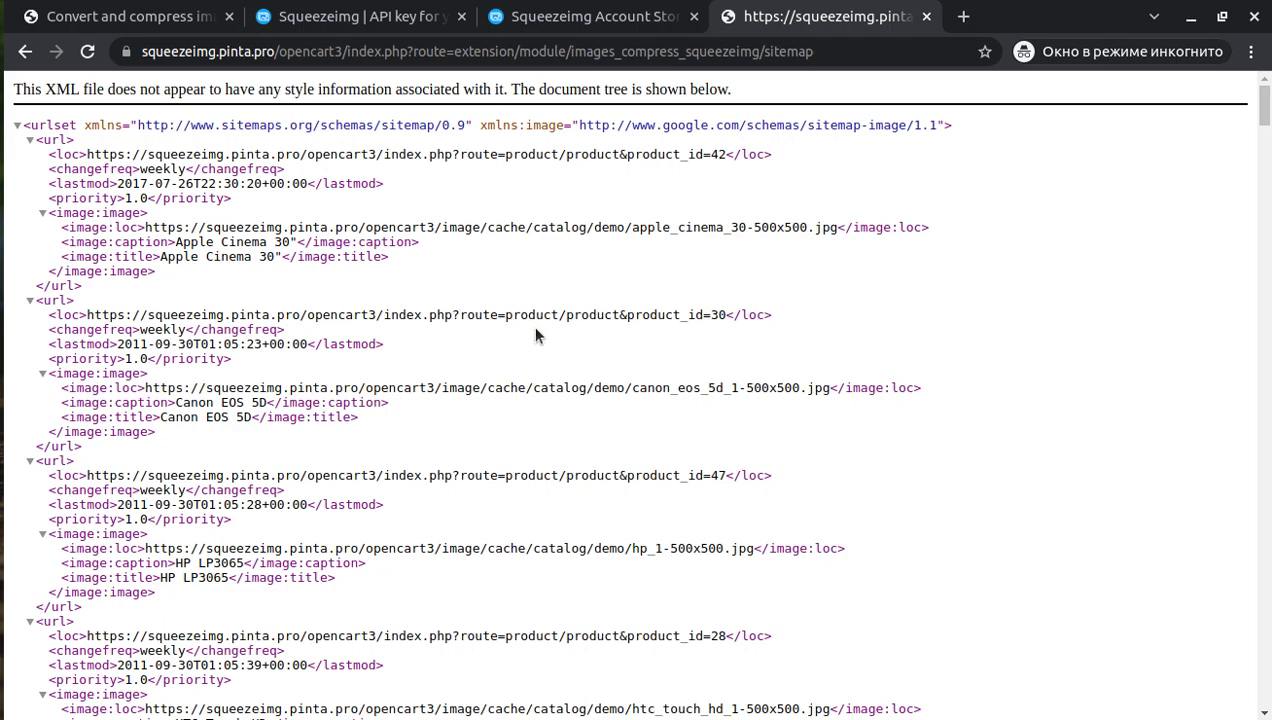
pyautogui.click(181, 8)
# - Choose the pink radial spinner as the loader image and save the module settings
pyautogui.scroll(-2, 435, 347)
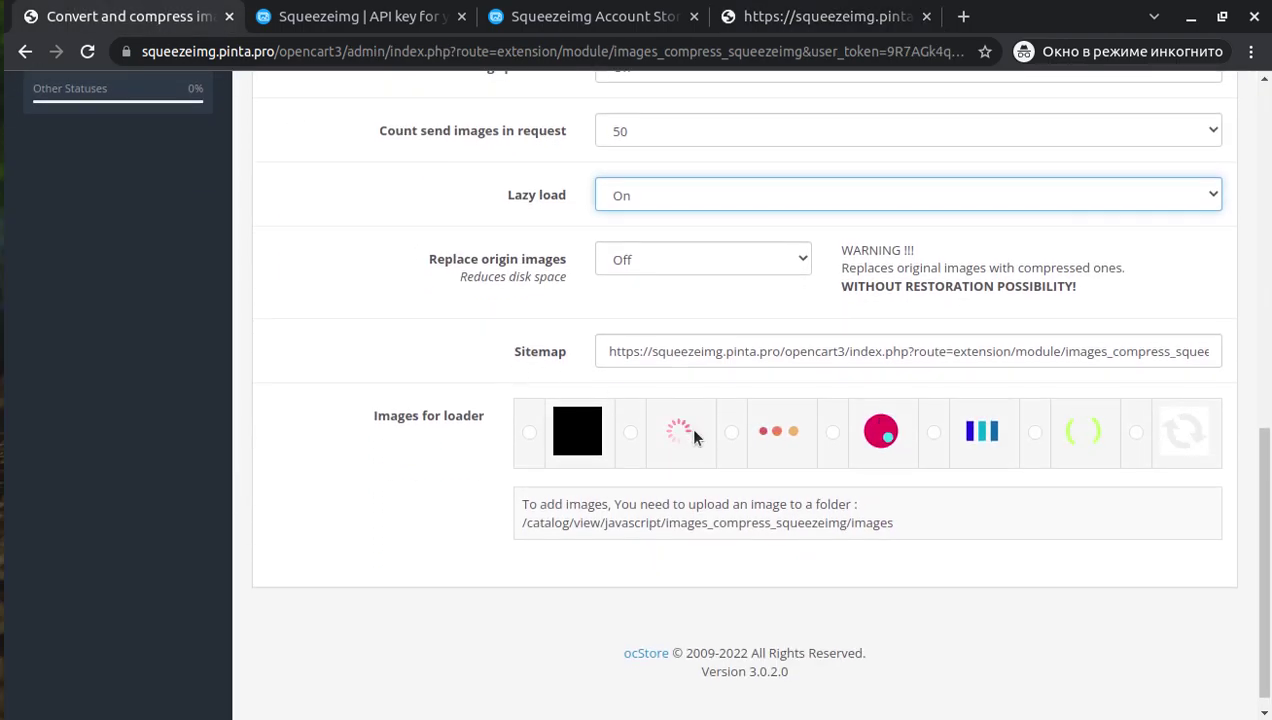
pyautogui.click(632, 435)
pyautogui.scroll(10, 697, 430)
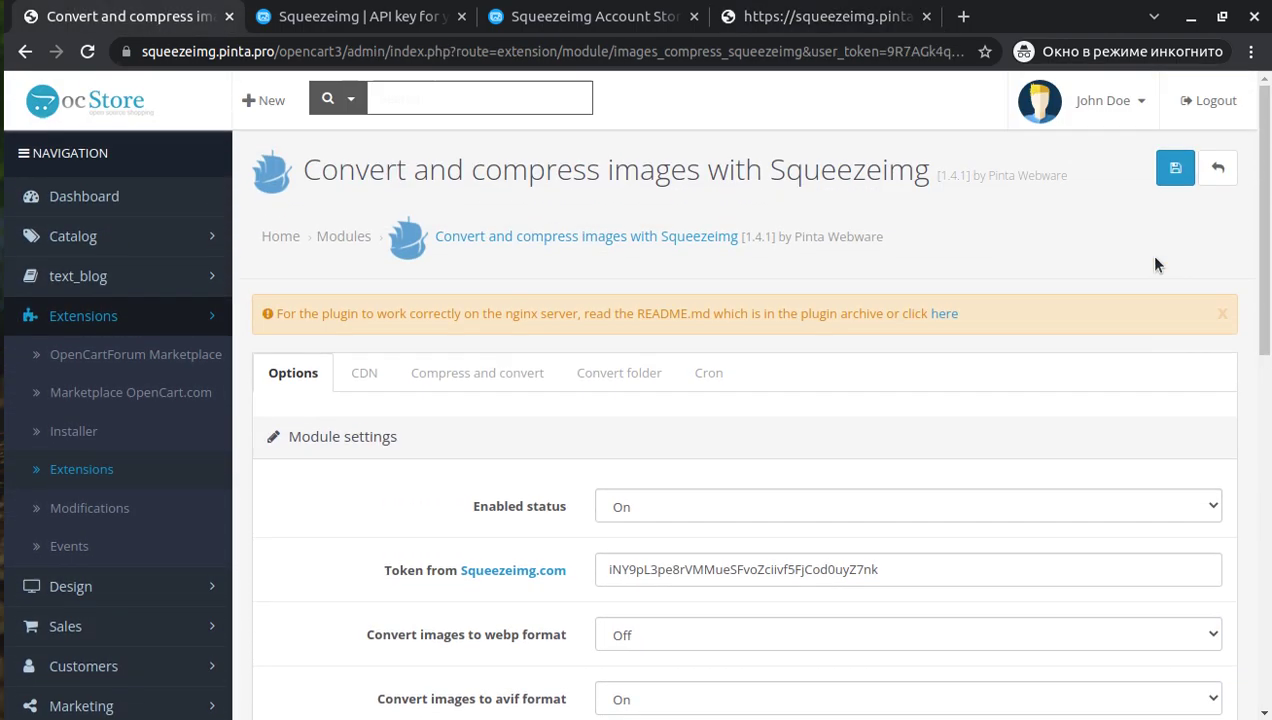
pyautogui.click(1174, 172)
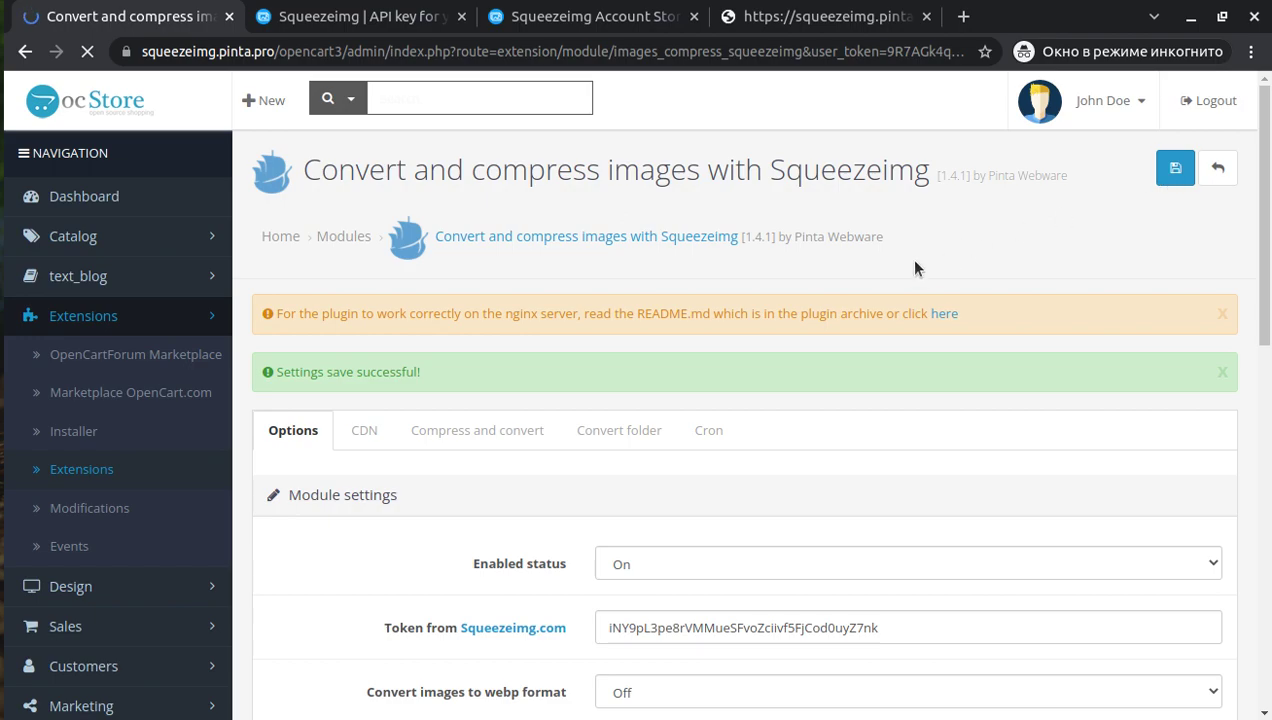
# - Set conversion to webp format to On and conversion to avif format to Off
pyautogui.scroll(-3, 400, 443)
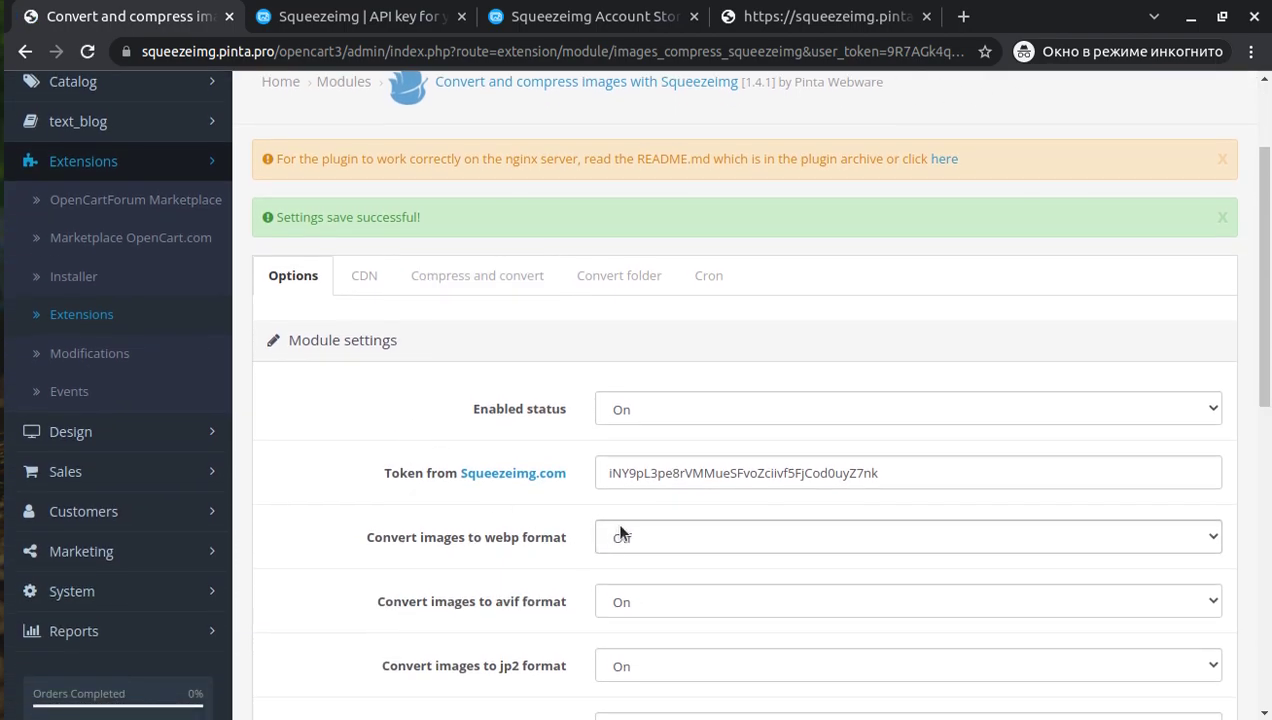
pyautogui.scroll(5, 620, 531)
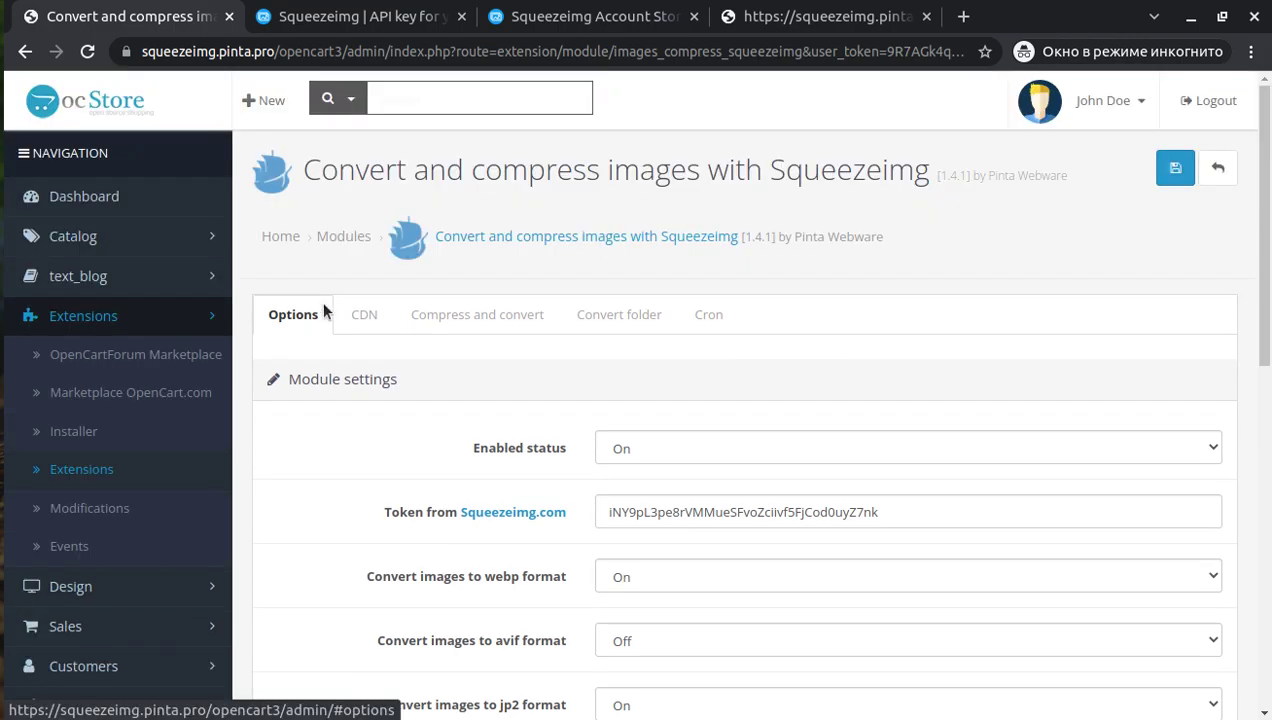
# - Set CDN status to On and check the domain's CDN plan in the Squeezeimg account
pyautogui.click(363, 313)
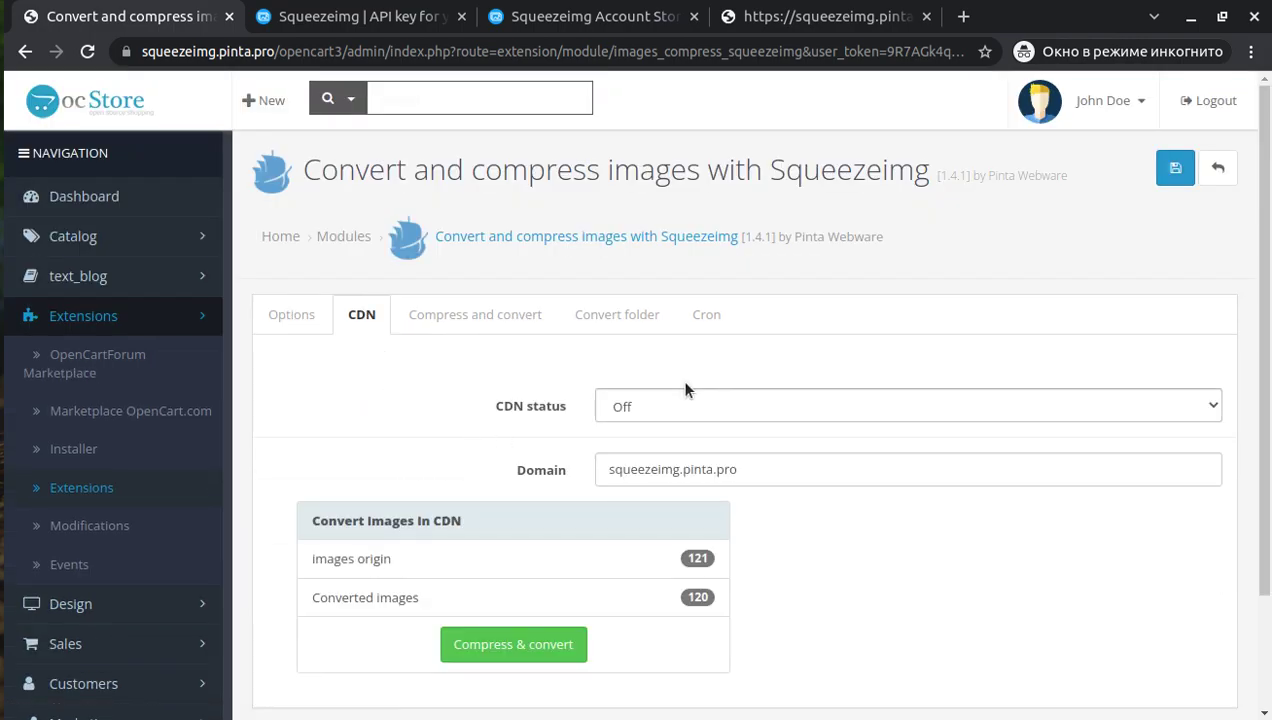
pyautogui.click(672, 406)
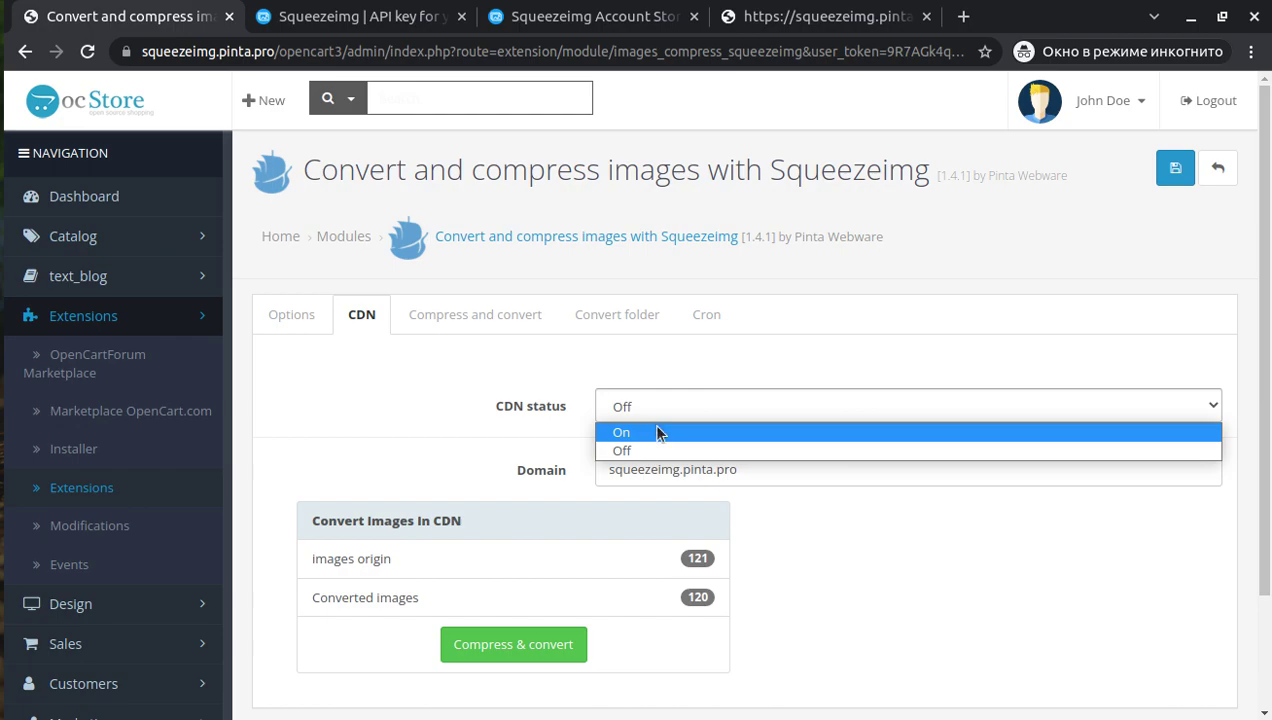
pyautogui.click(656, 431)
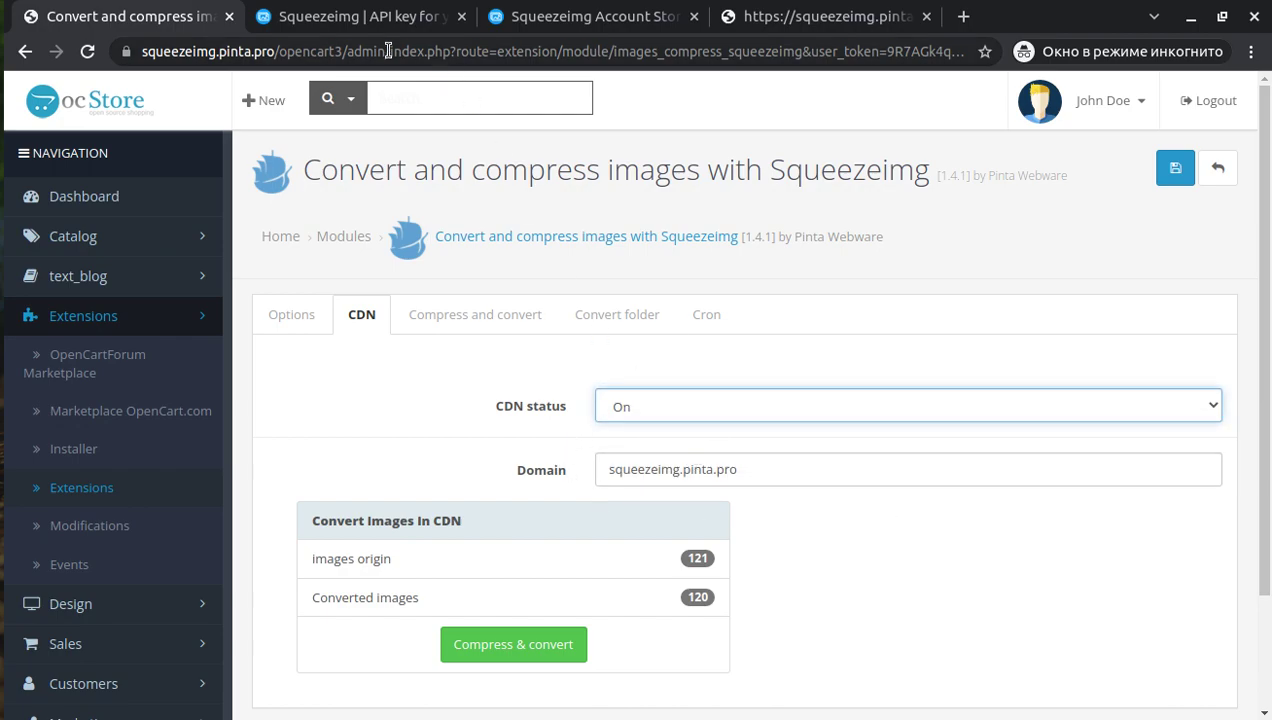
pyautogui.click(577, 22)
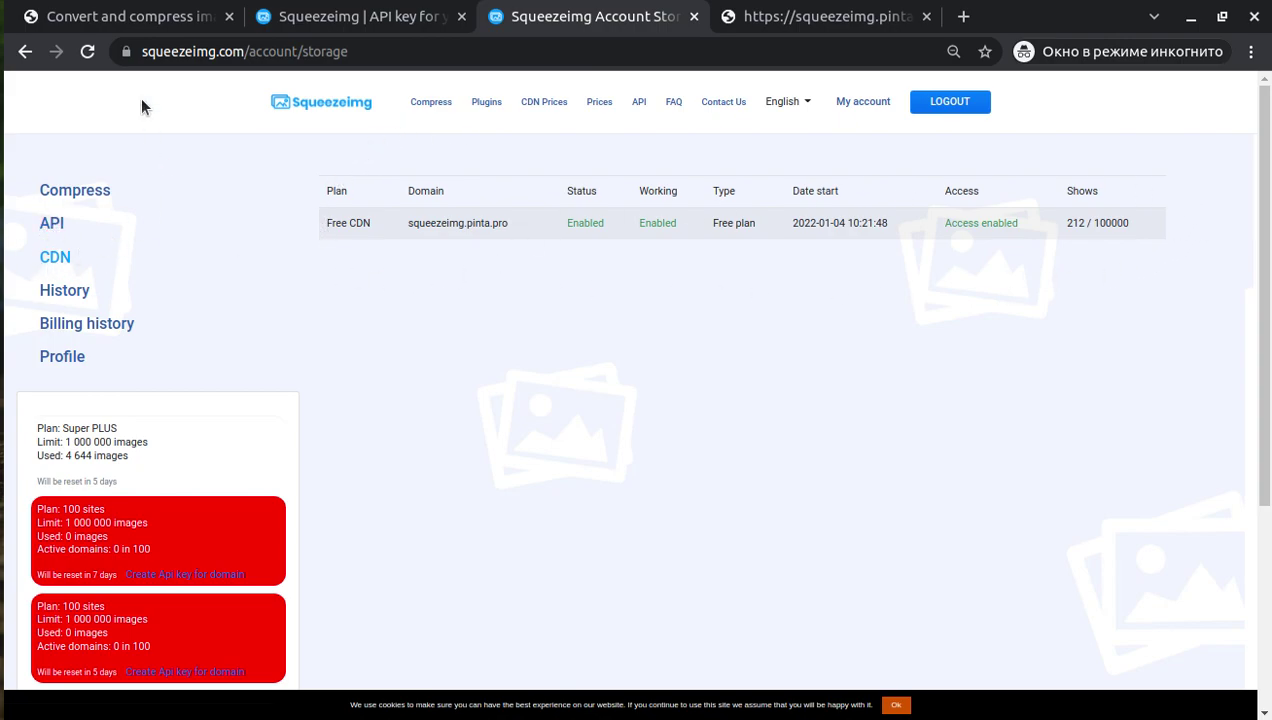
pyautogui.click(118, 24)
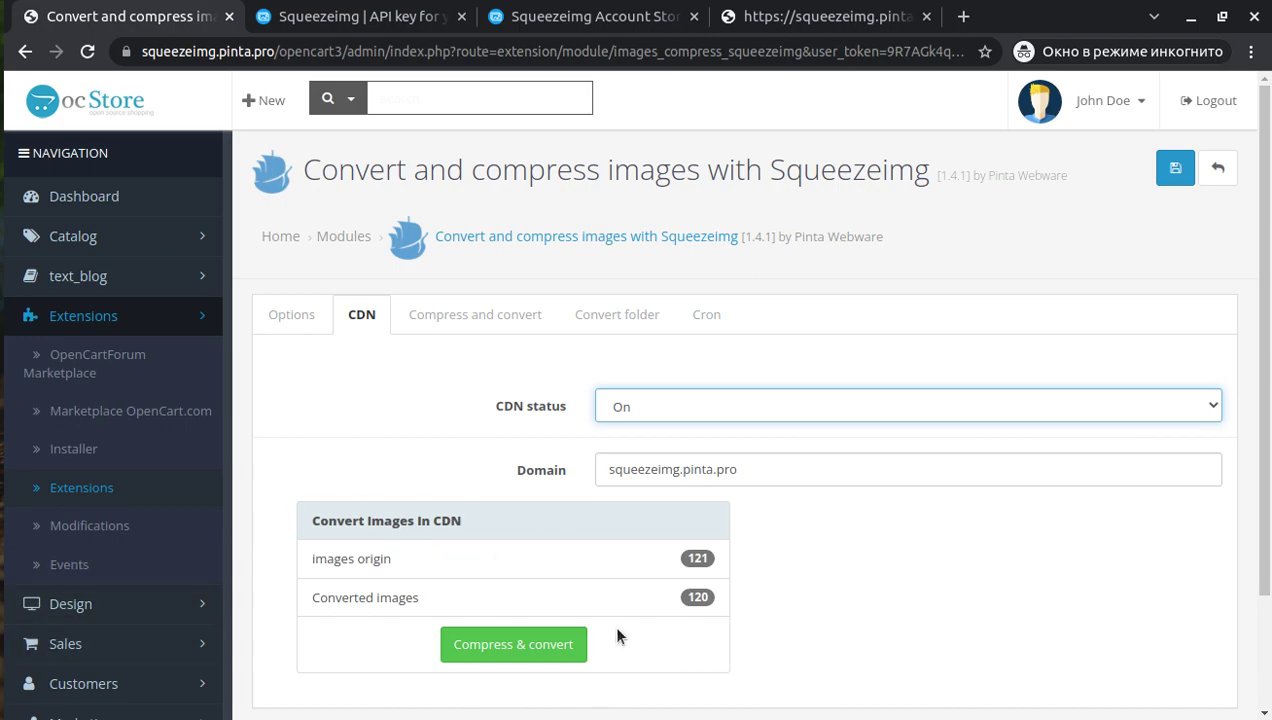
# - Examine the conversion counts and the compress and return-original options for jpg, webp, avif and jp2 images
pyautogui.click(475, 314)
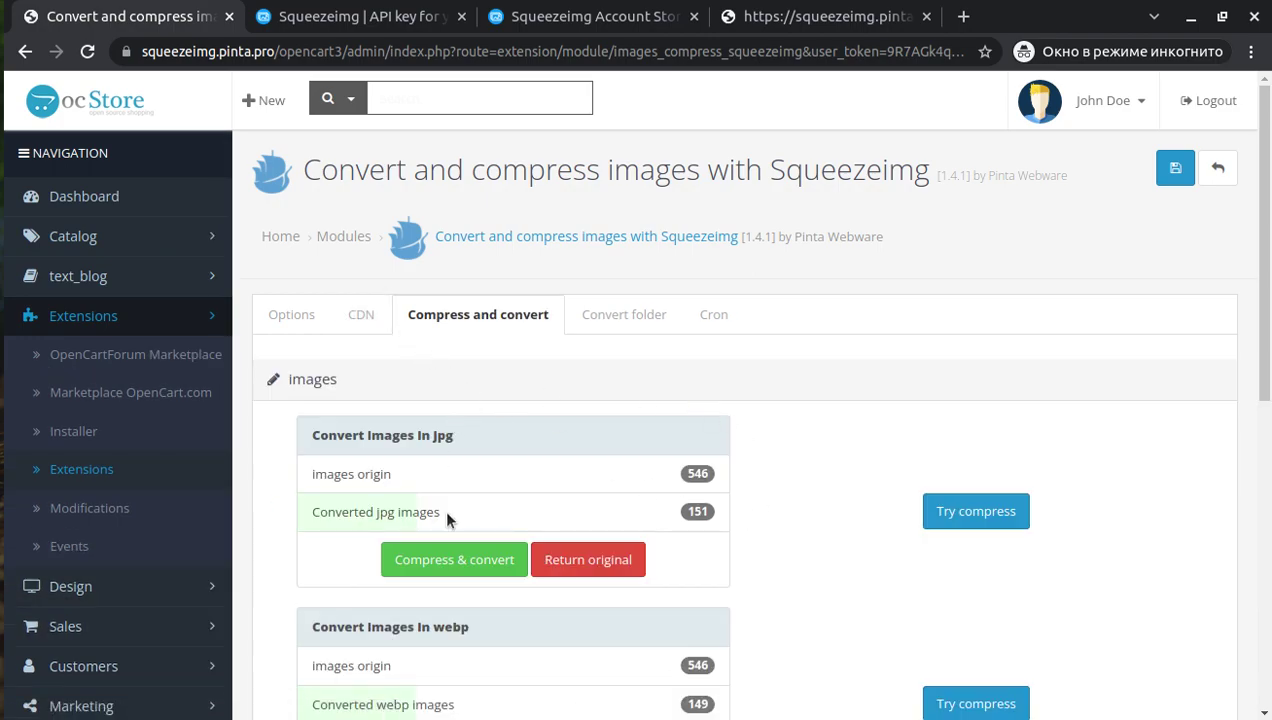
pyautogui.scroll(-5, 699, 556)
pyautogui.scroll(-3, 726, 550)
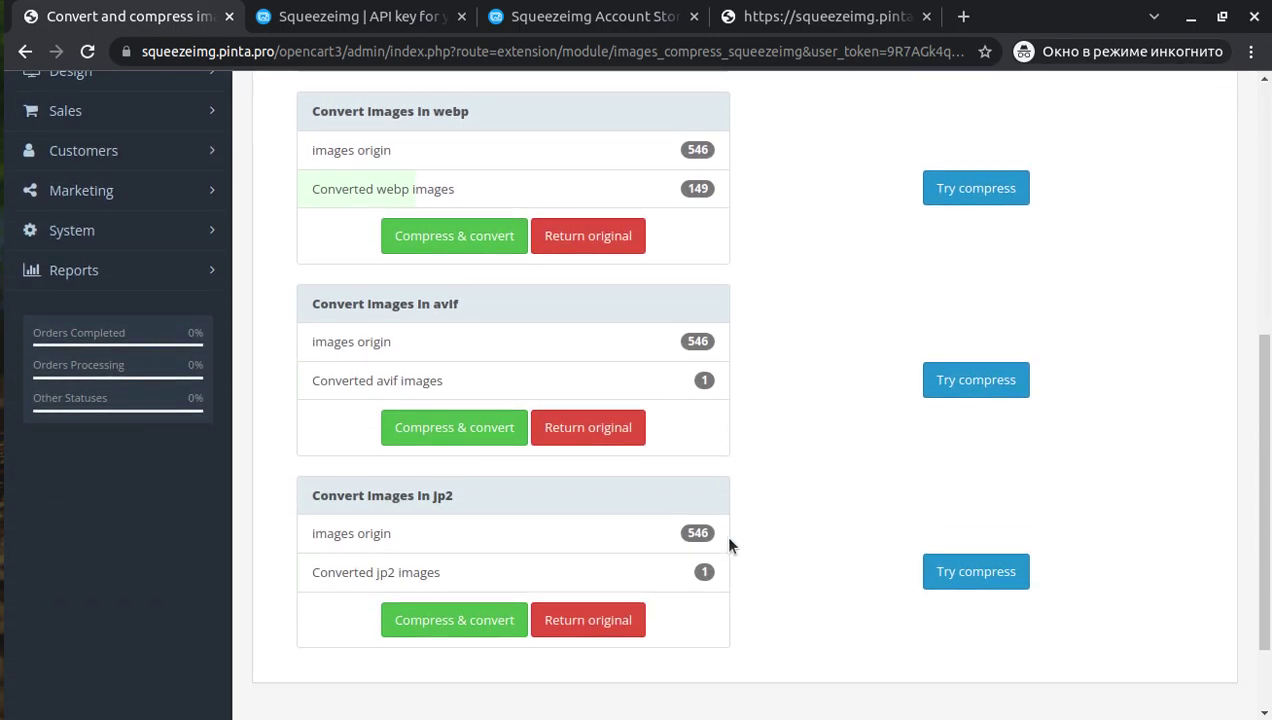
pyautogui.scroll(5, 730, 545)
pyautogui.click(585, 415)
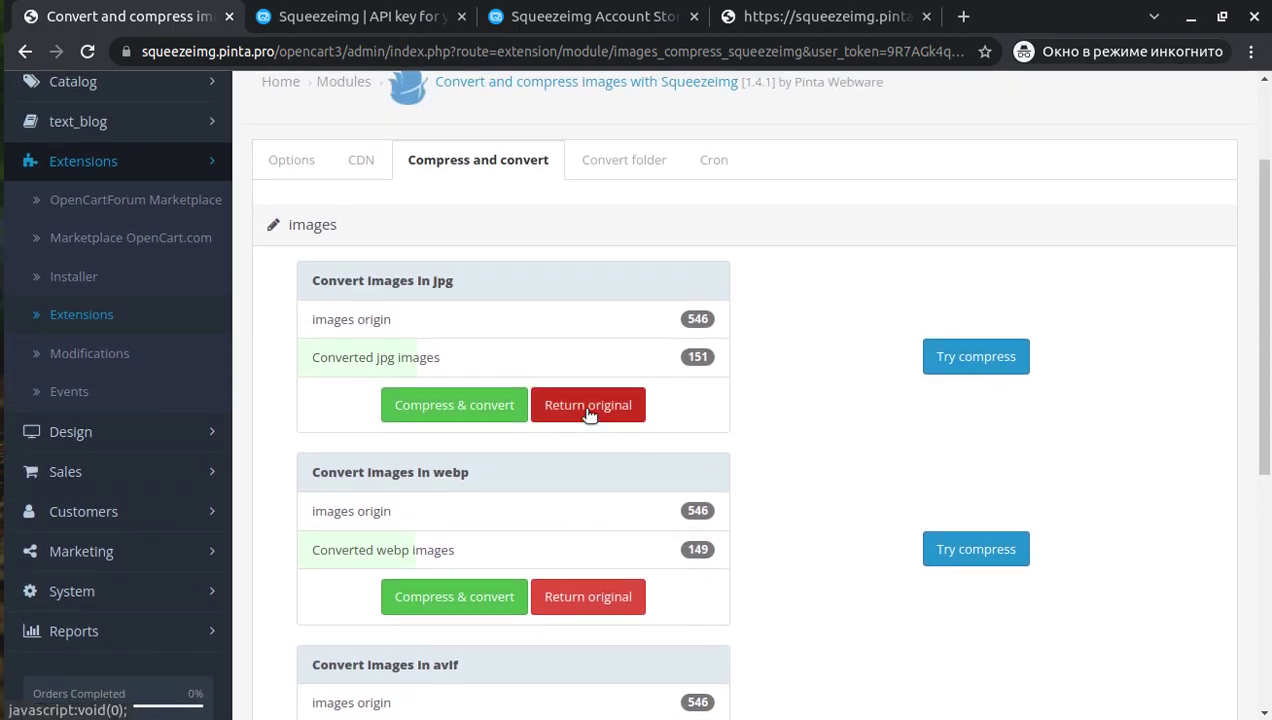
pyautogui.click(584, 596)
pyautogui.scroll(-3, 604, 630)
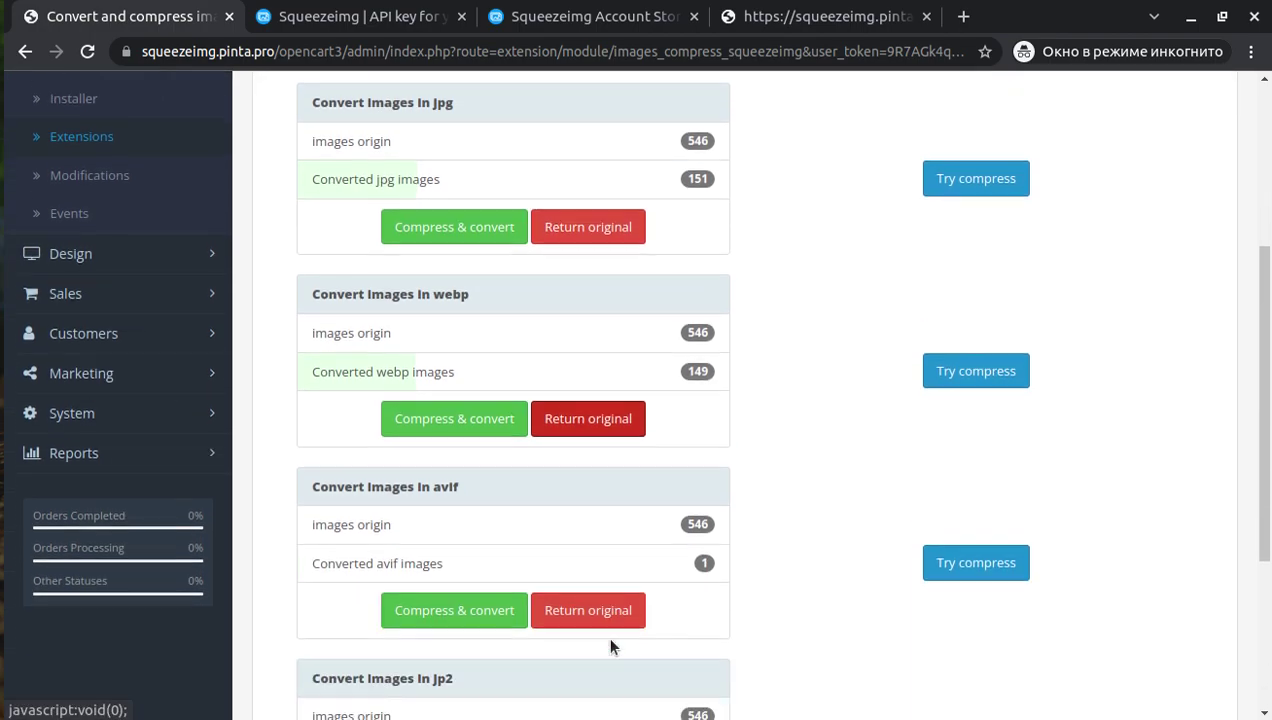
pyautogui.click(603, 588)
pyautogui.scroll(-4, 630, 610)
pyautogui.click(601, 578)
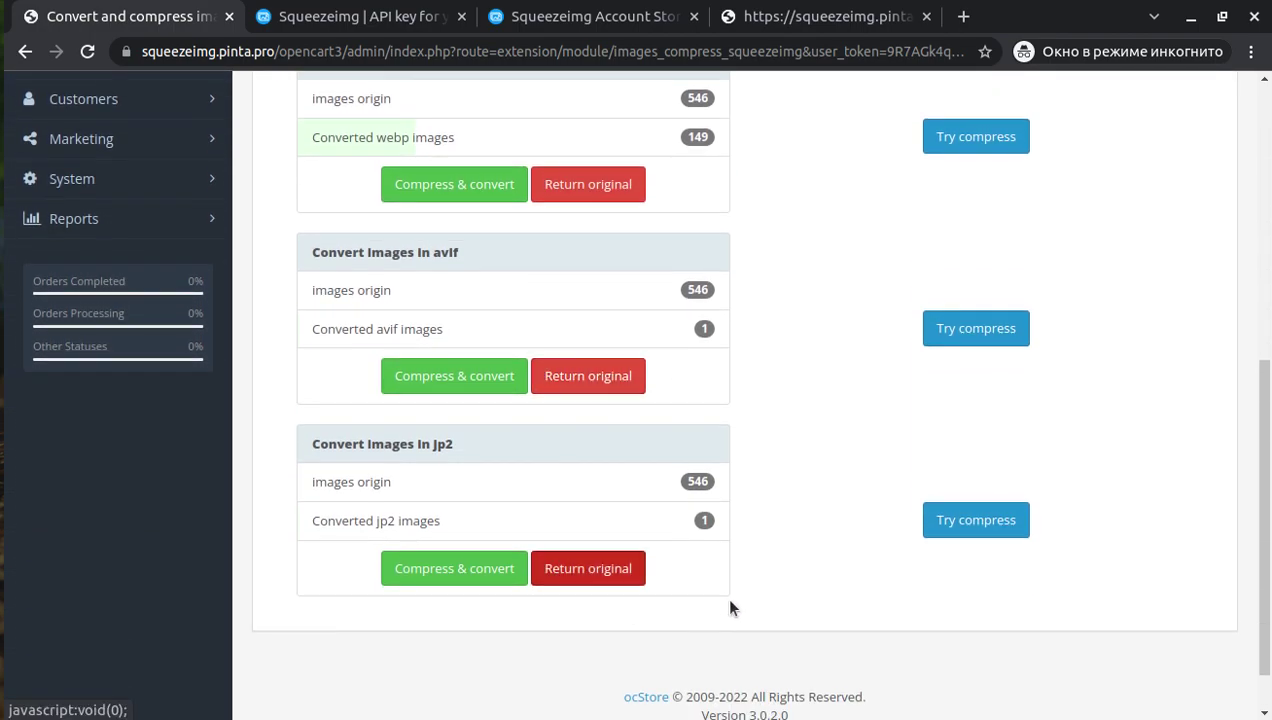
# - Start compressing and converting the shop images to jpg, webp, avif and jp2
pyautogui.scroll(2, 741, 573)
pyautogui.scroll(6, 747, 578)
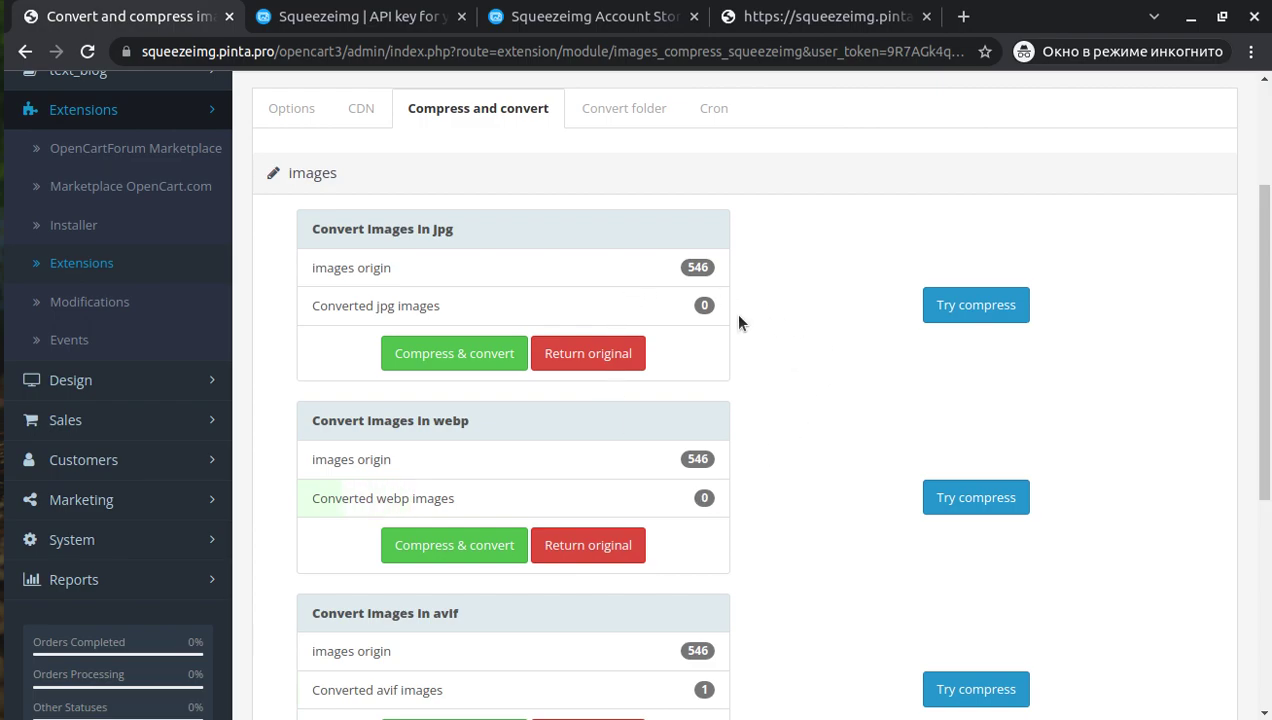
pyautogui.scroll(-2, 684, 540)
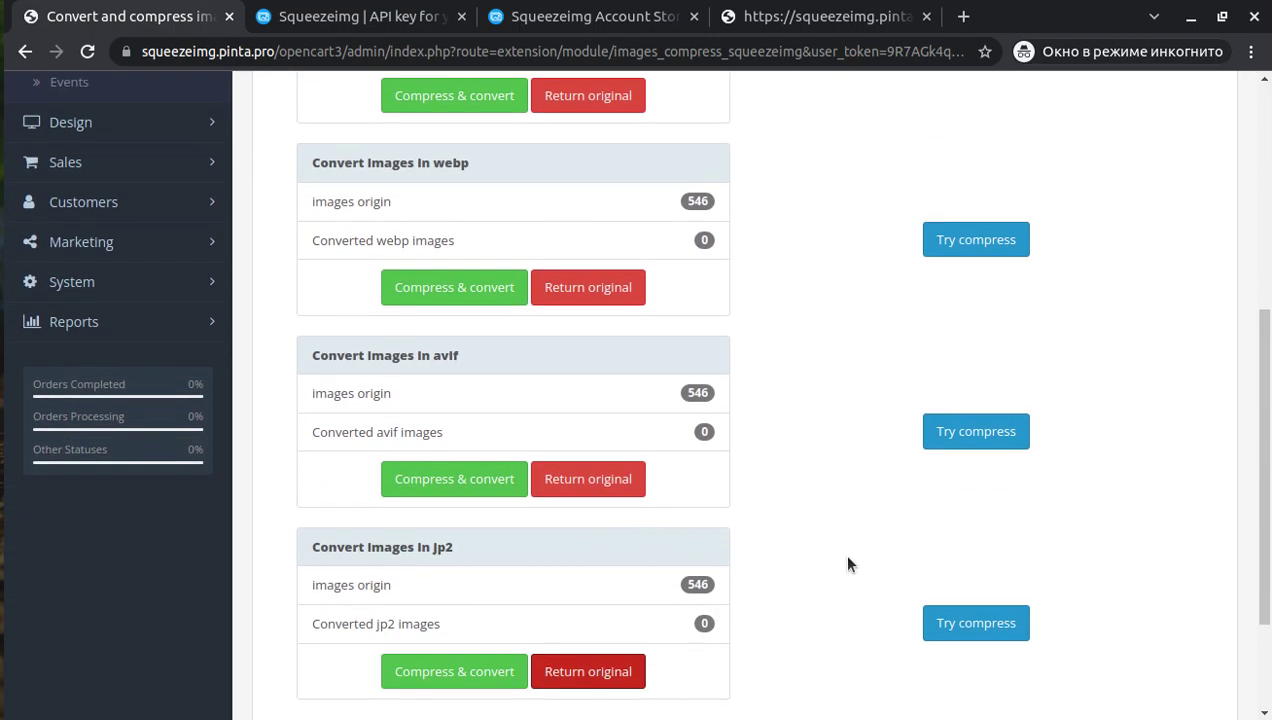
pyautogui.scroll(3, 784, 590)
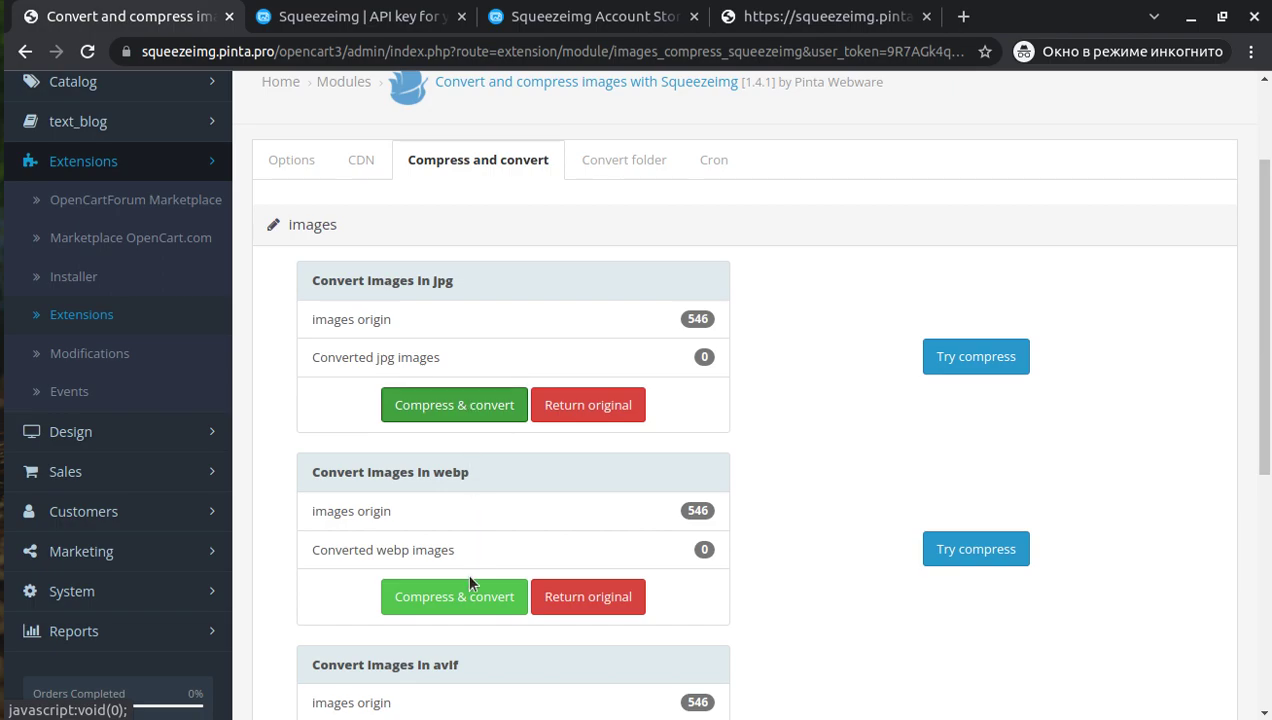
pyautogui.click(495, 597)
pyautogui.scroll(-1, 580, 560)
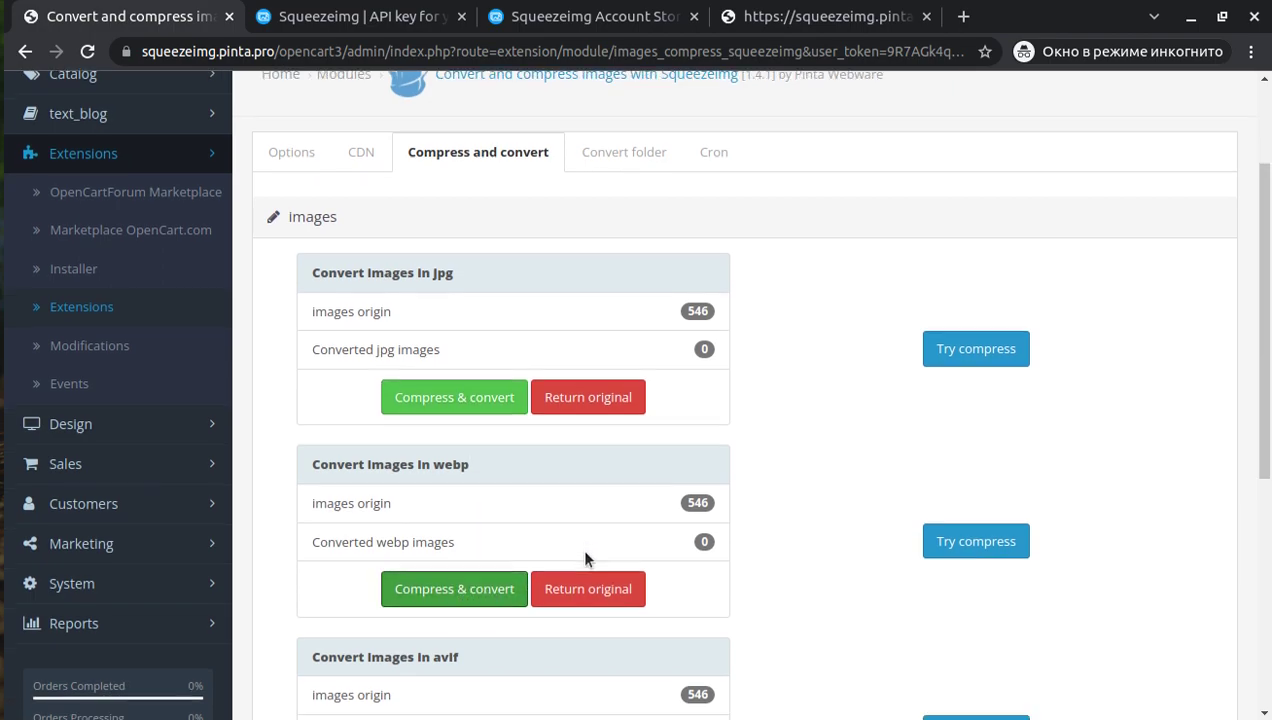
pyautogui.click(484, 640)
pyautogui.scroll(-2, 484, 646)
pyautogui.click(520, 622)
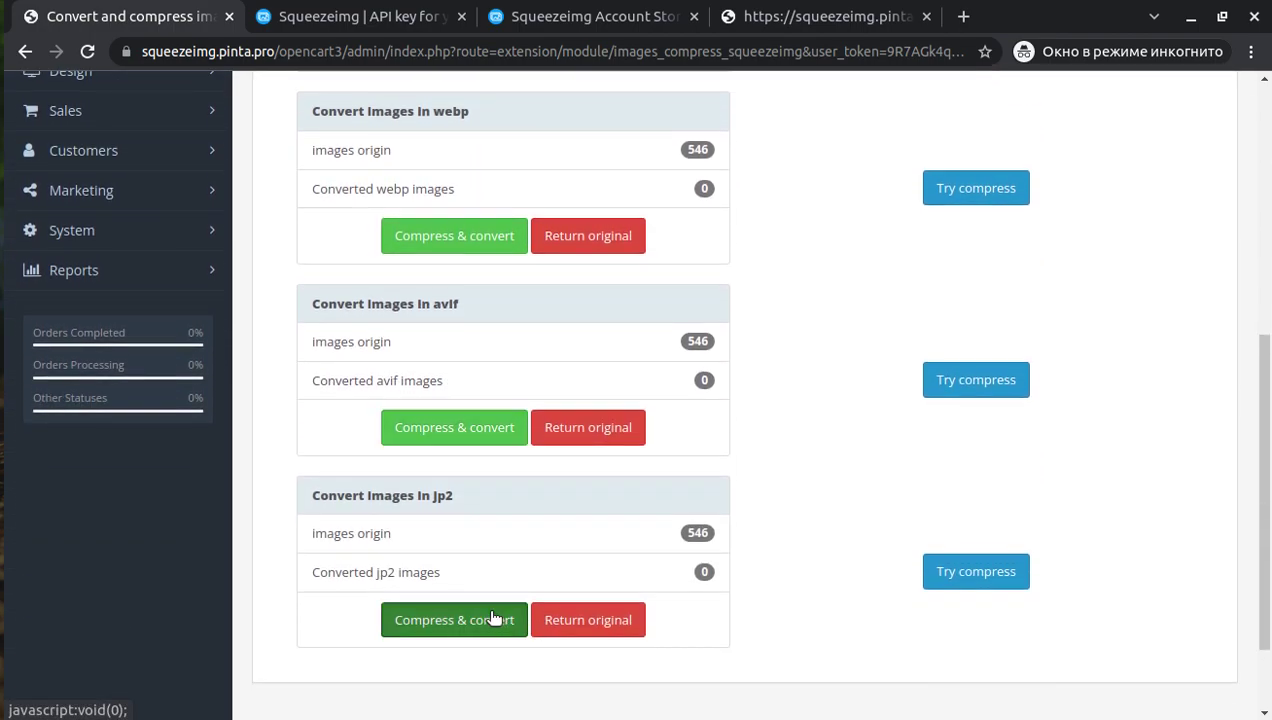
# - Check the converted image counts for each format and run a trial jpg compression to compare the original and optimized images
pyautogui.scroll(5, 755, 640)
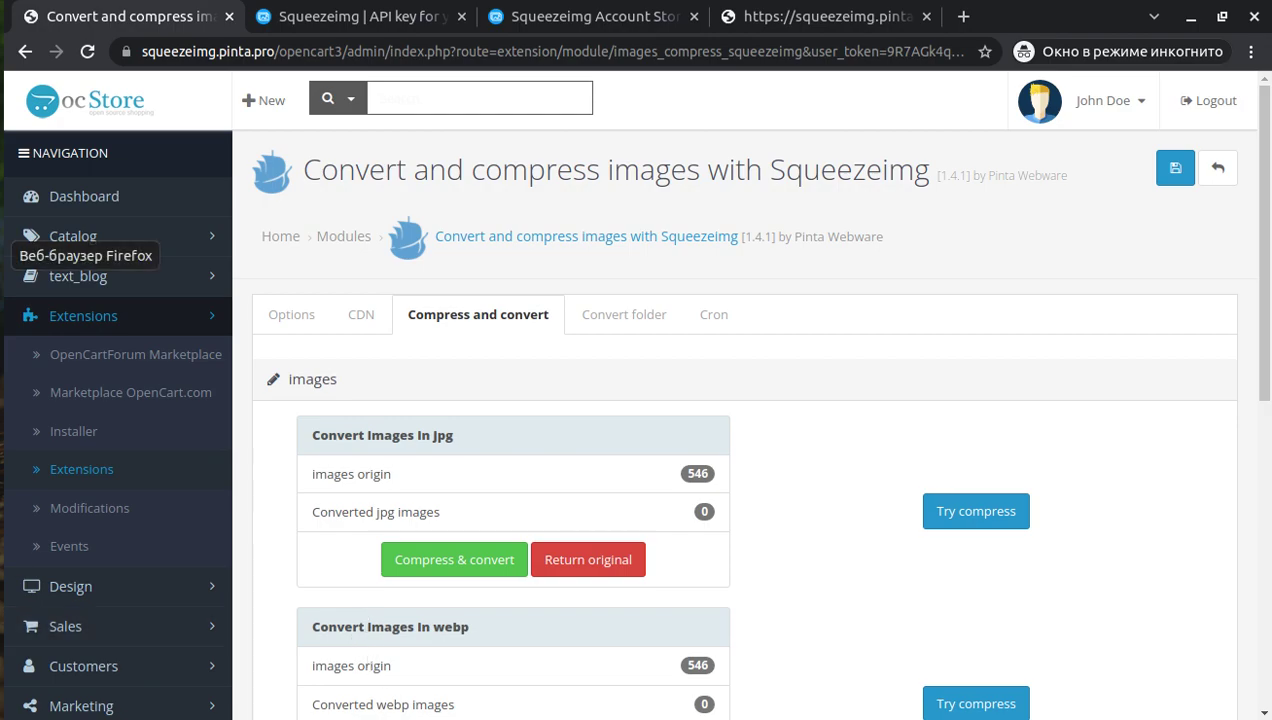
pyautogui.scroll(-2, 1172, 380)
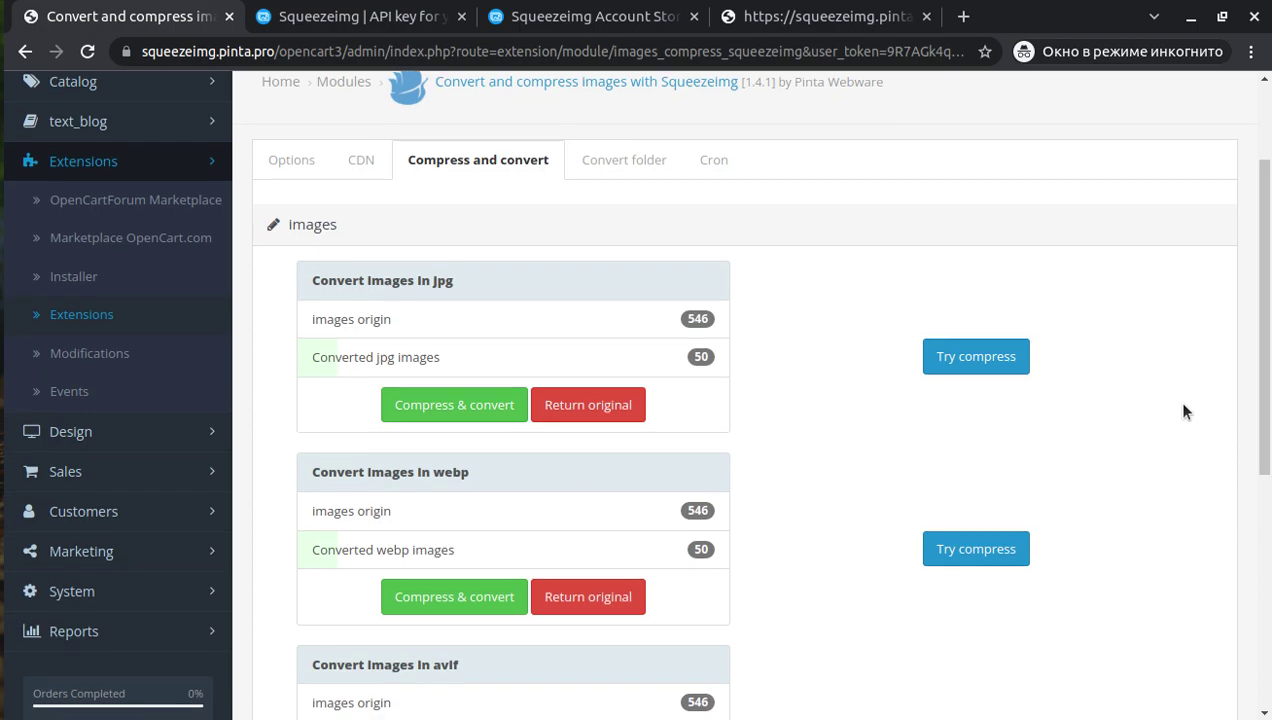
pyautogui.scroll(-3, 1183, 411)
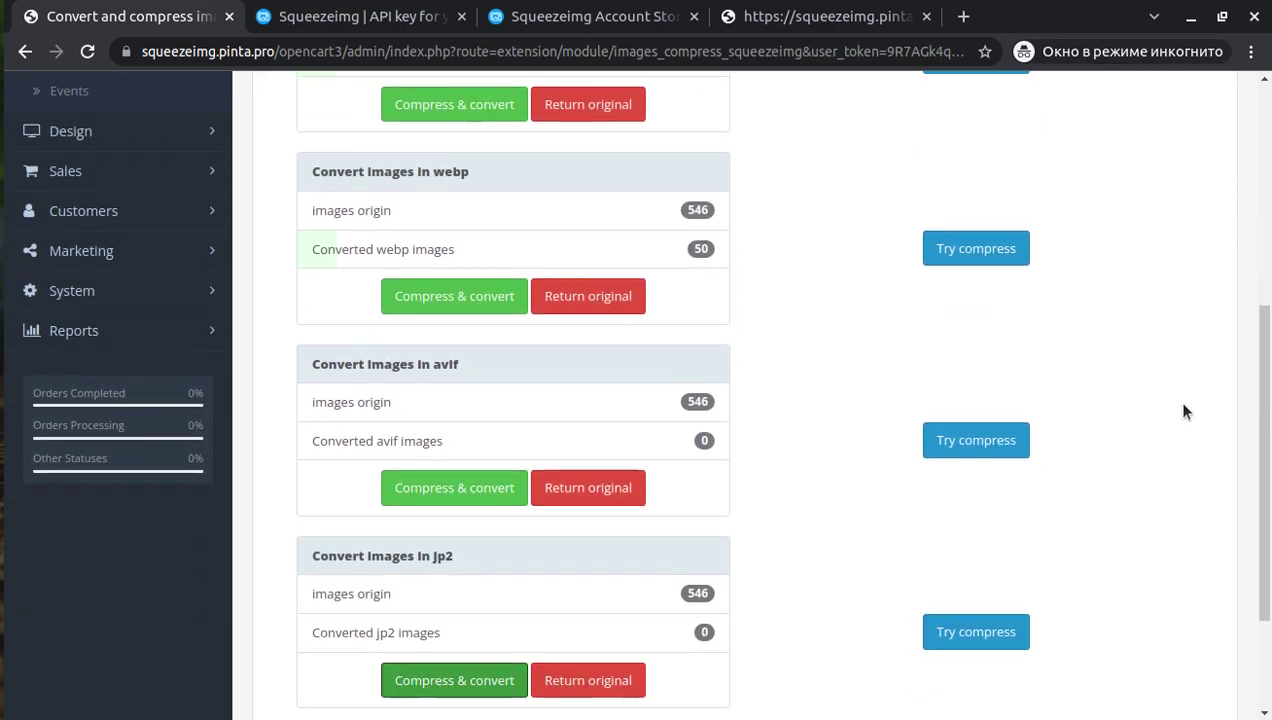
pyautogui.scroll(4, 1183, 411)
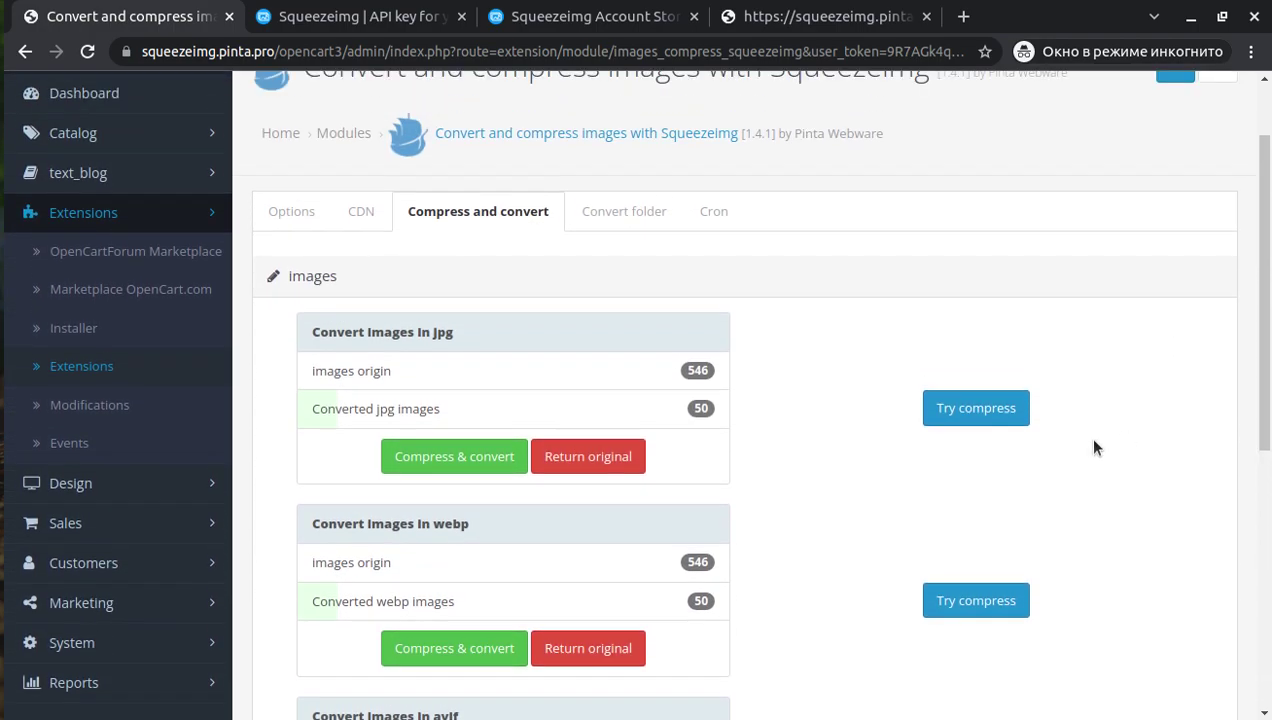
pyautogui.click(988, 406)
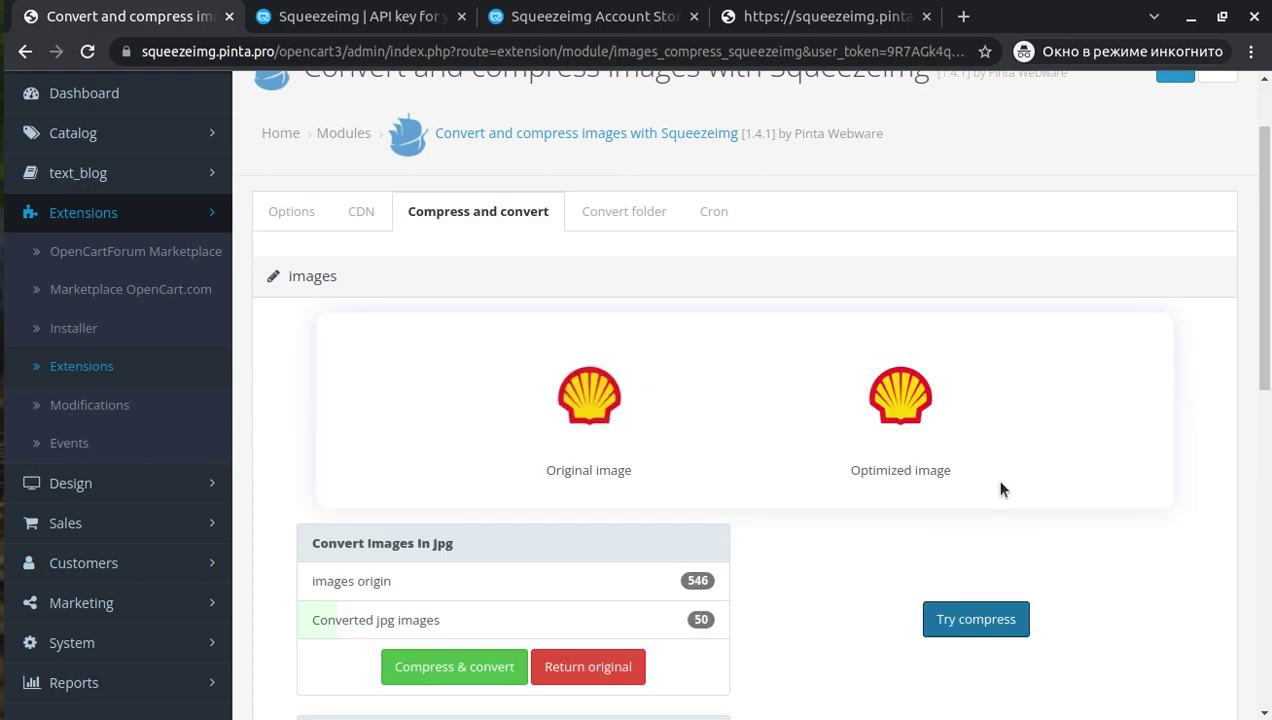
# - Select a folder for conversion, switching from image to install, and compress its images at the low compression level
pyautogui.click(634, 207)
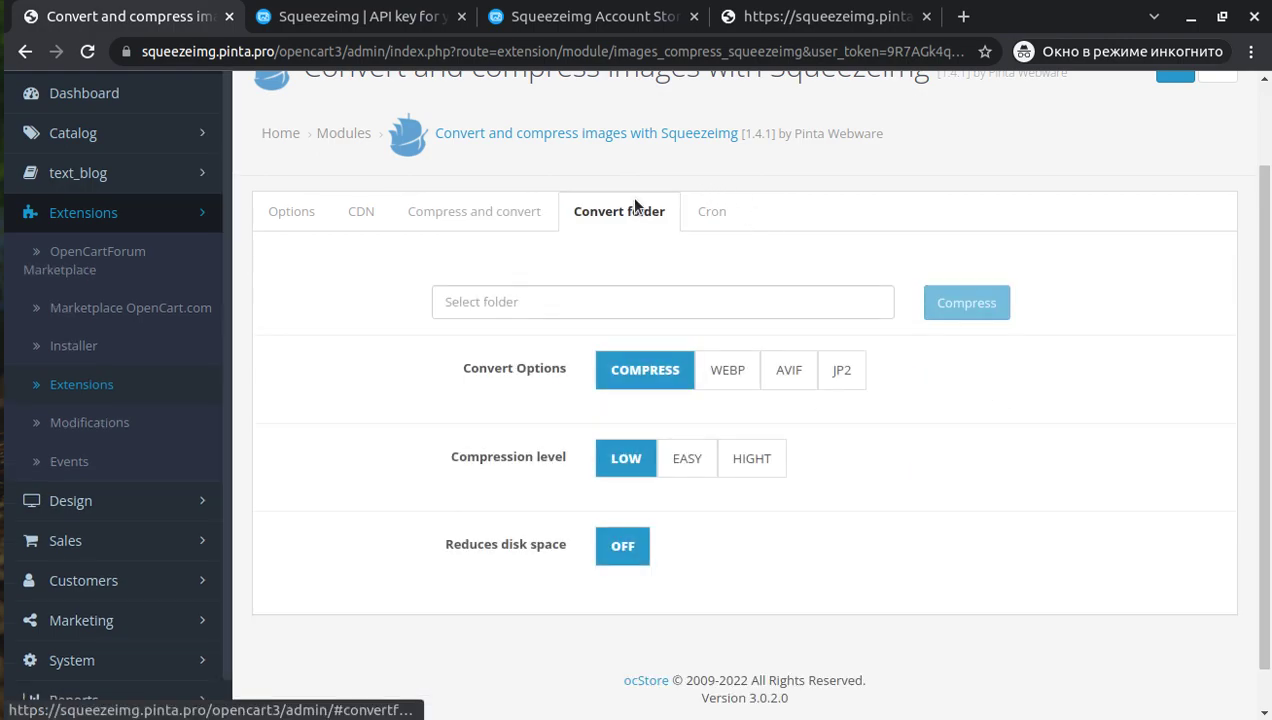
pyautogui.click(565, 301)
pyautogui.click(437, 248)
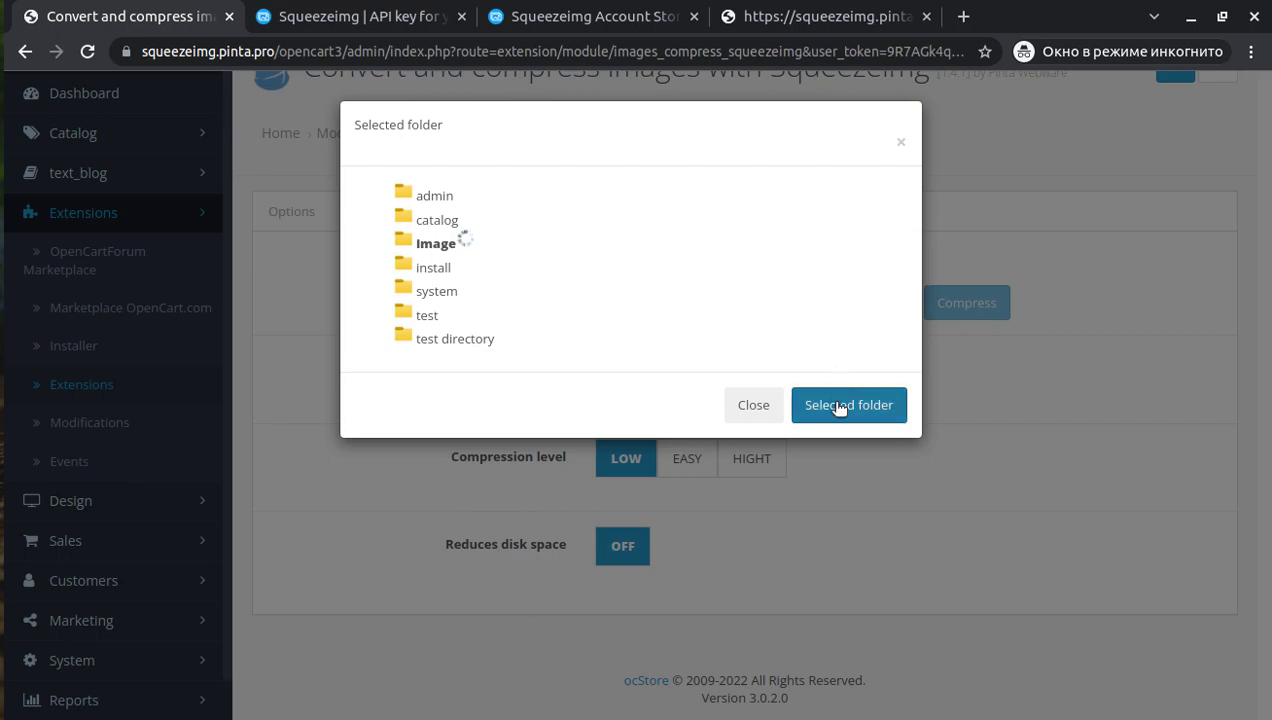
pyautogui.click(862, 474)
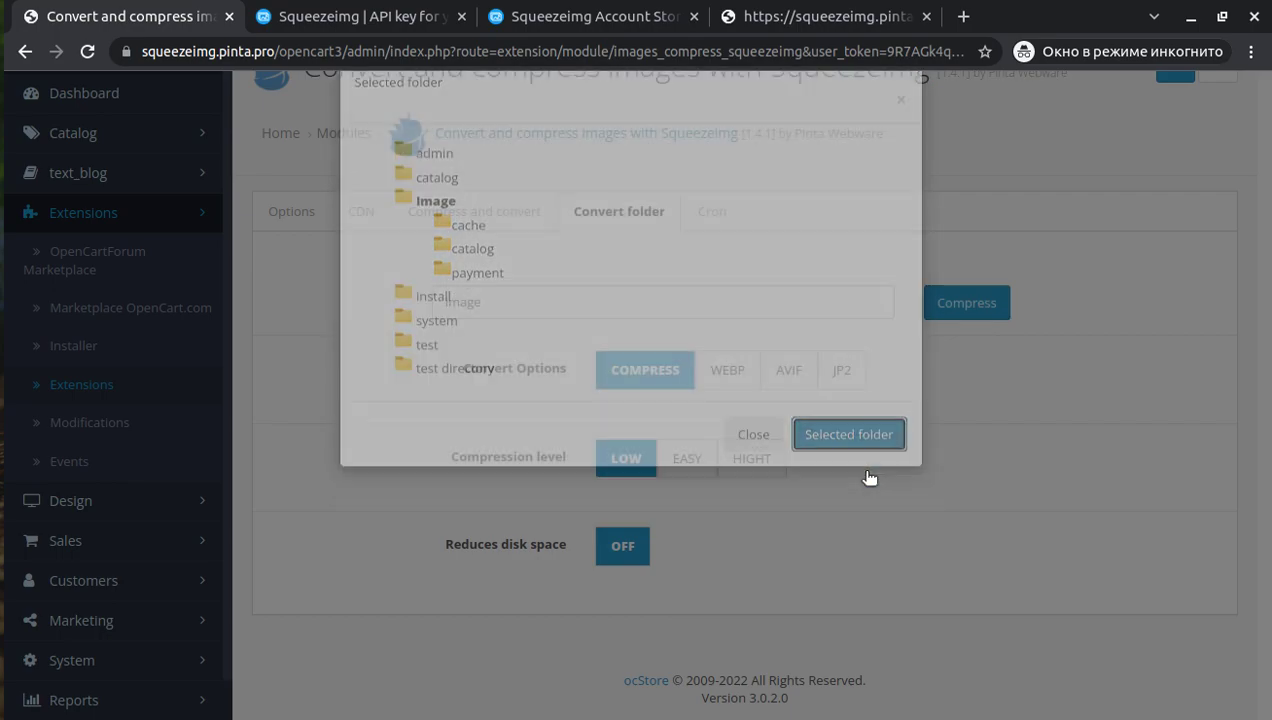
pyautogui.click(962, 307)
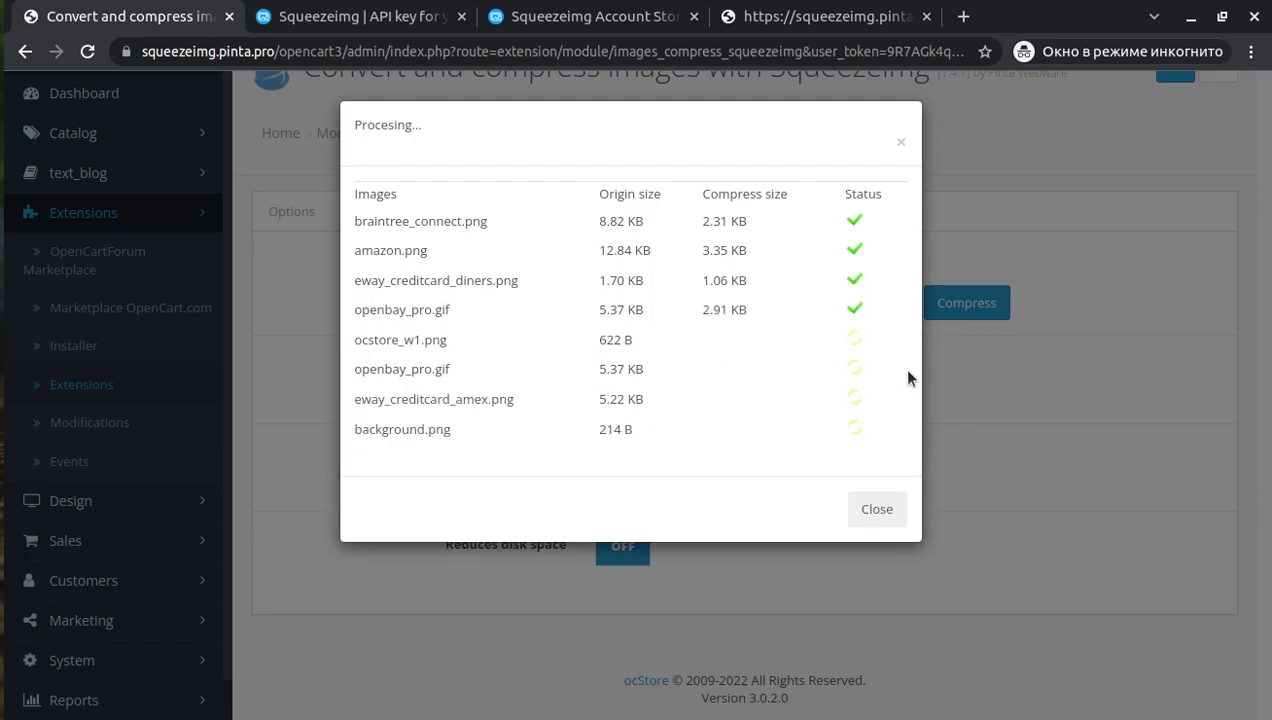
pyautogui.click(876, 512)
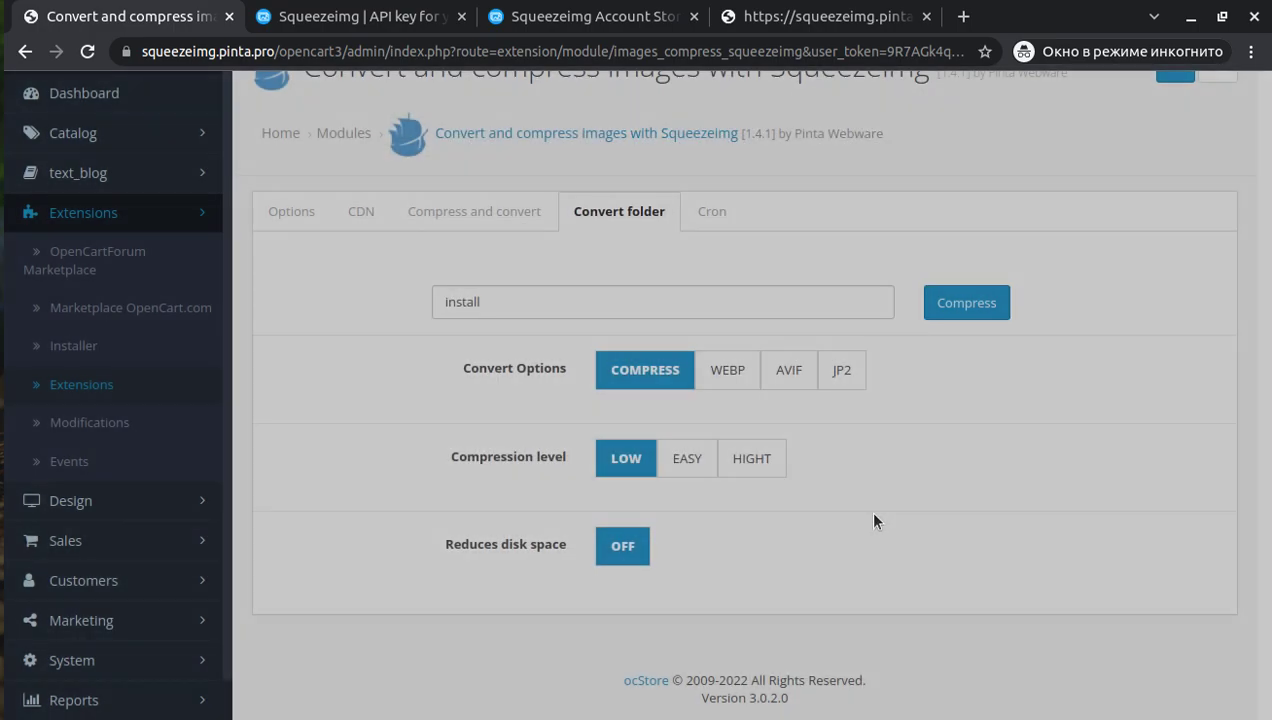
# - Review the cron options, setting the cron type to All and the count of images sent per cron run to 10
pyautogui.click(713, 212)
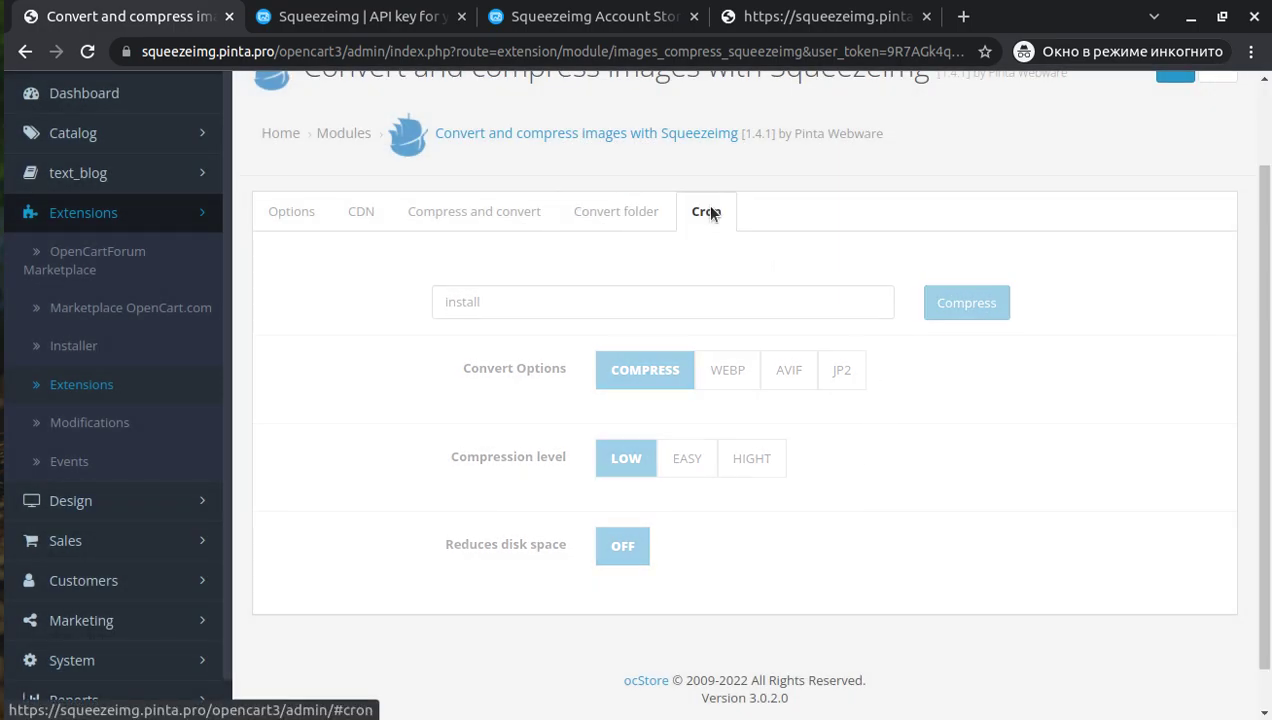
pyautogui.click(619, 396)
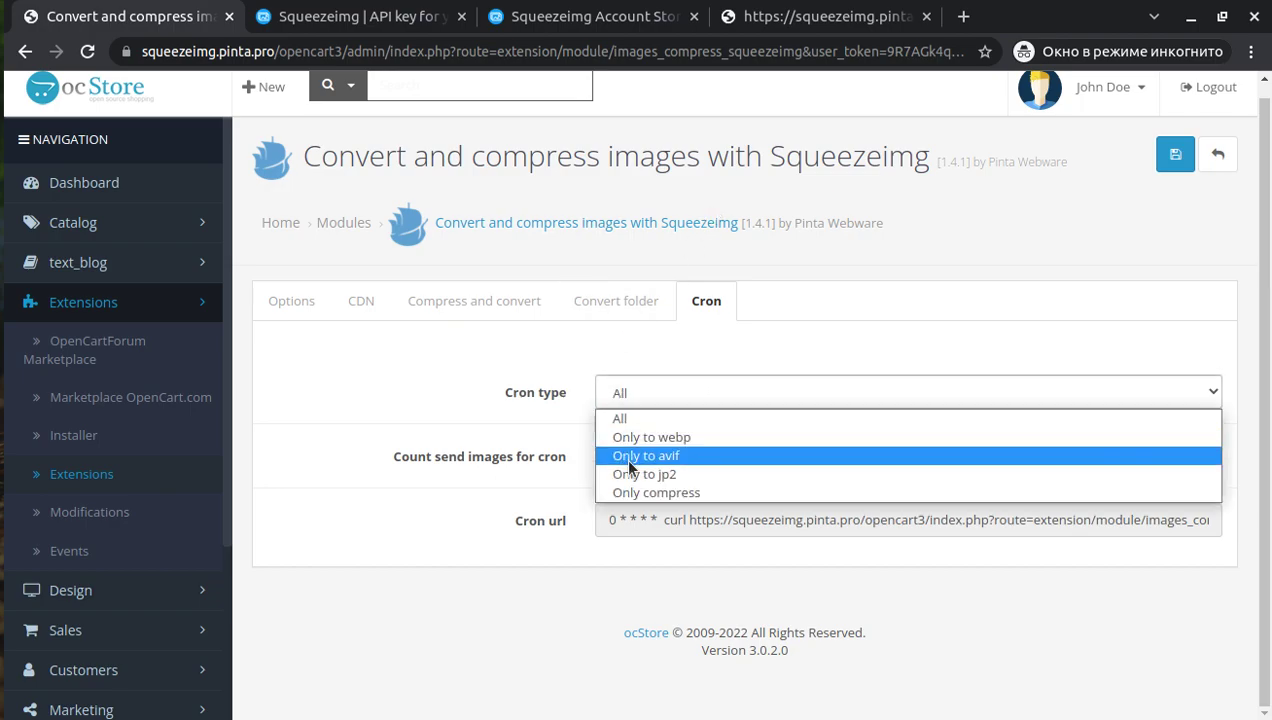
pyautogui.click(630, 413)
pyautogui.click(656, 466)
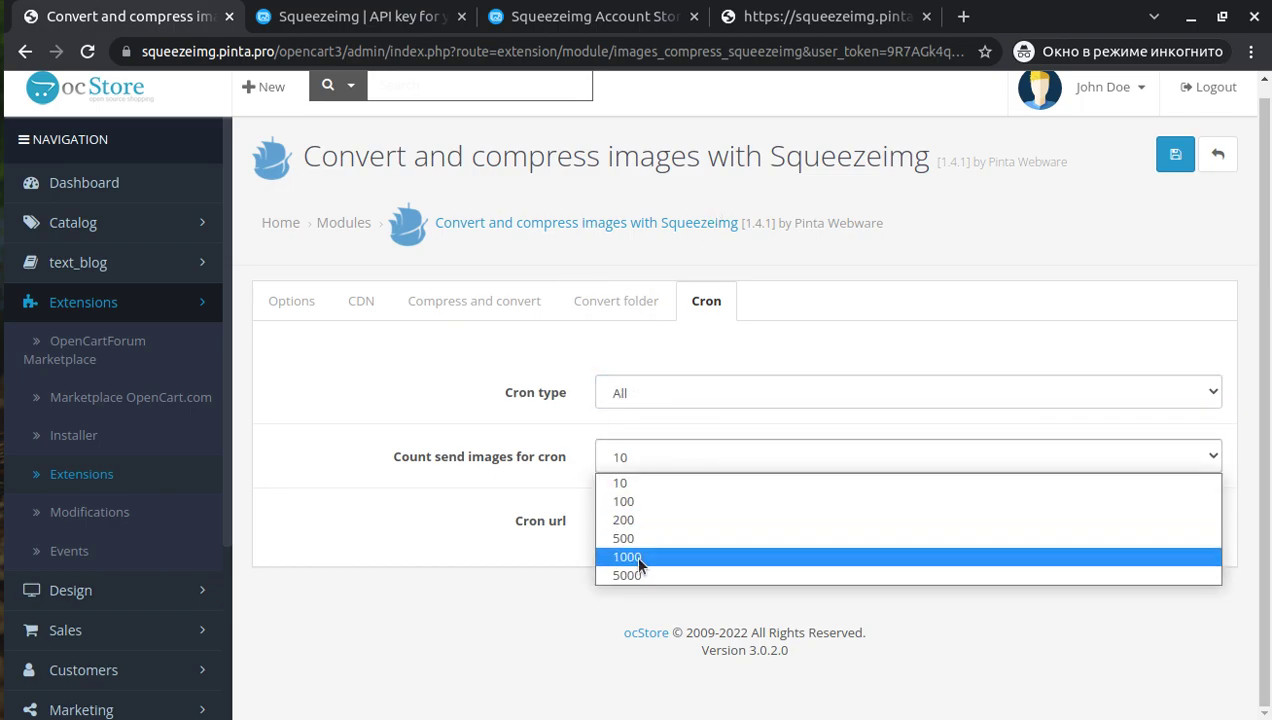
pyautogui.click(631, 483)
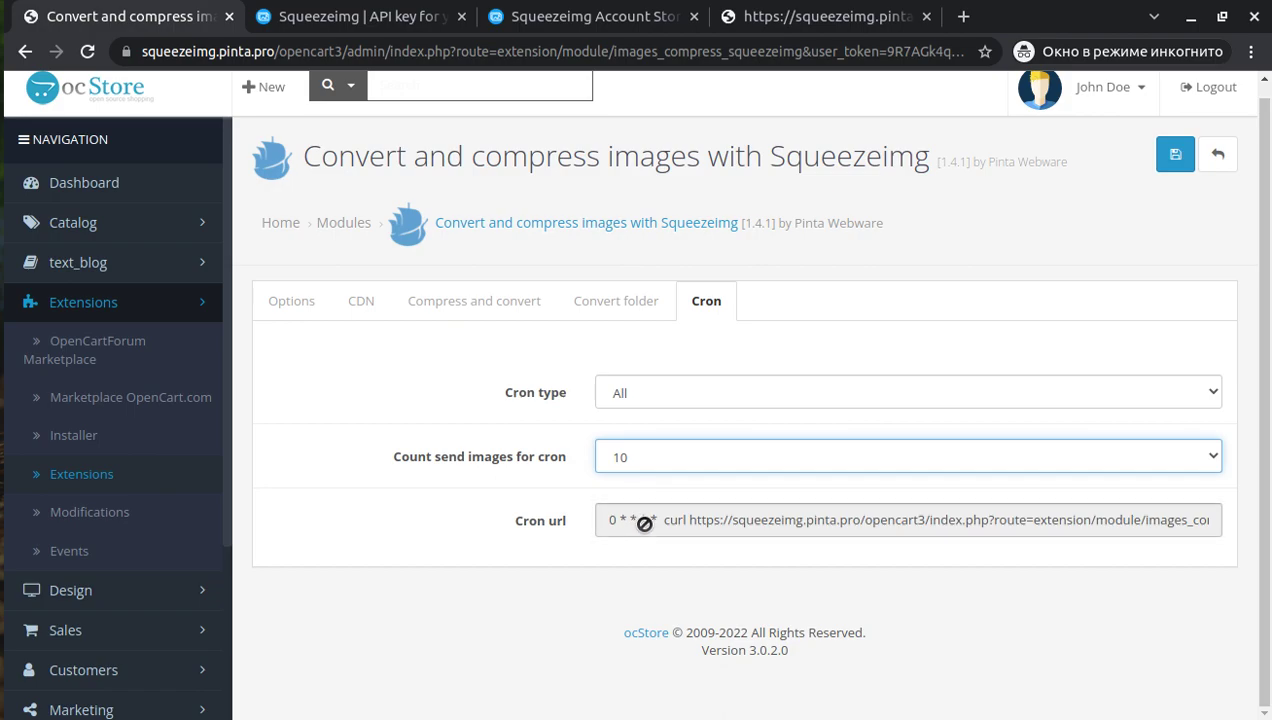
# - Copy the cron URL and run it in a new browser tab, and return to the module's cron settings
pyautogui.doubleClick(696, 519)
pyautogui.moveTo(696, 519); pyautogui.dragTo(1236, 531)
pyautogui.hotkey('ctrl', 'c')
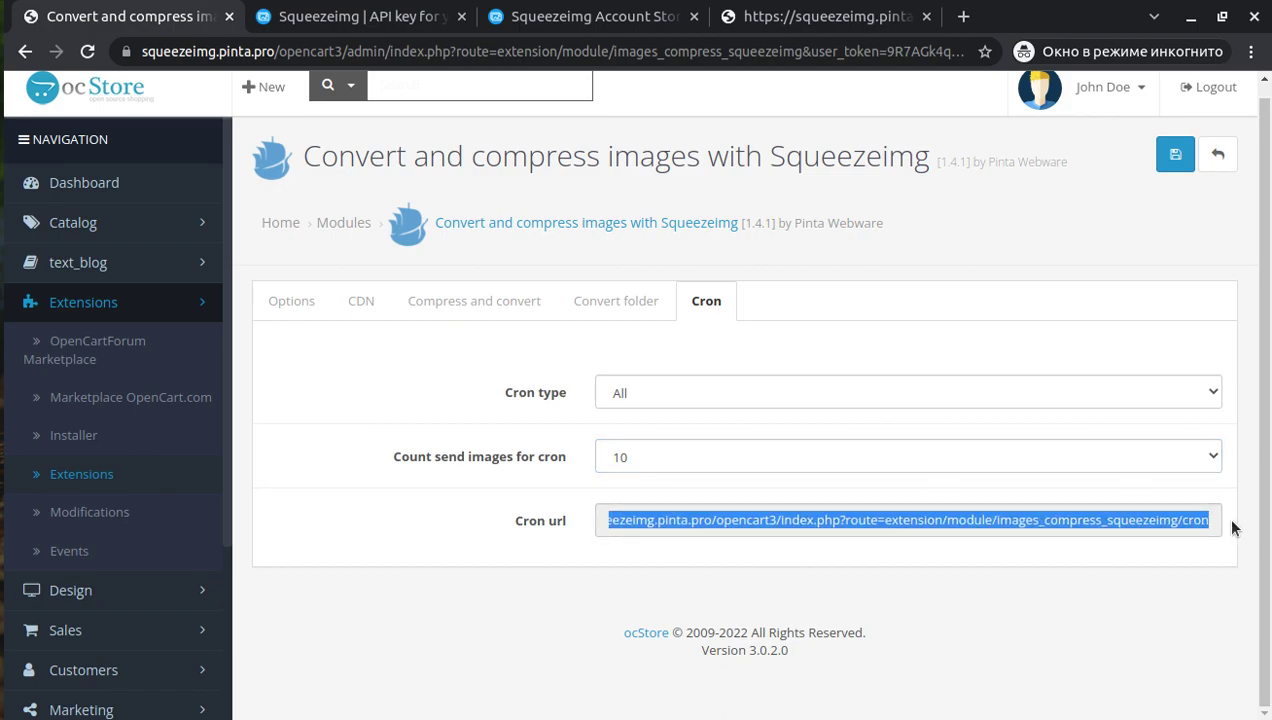
pyautogui.click(963, 16)
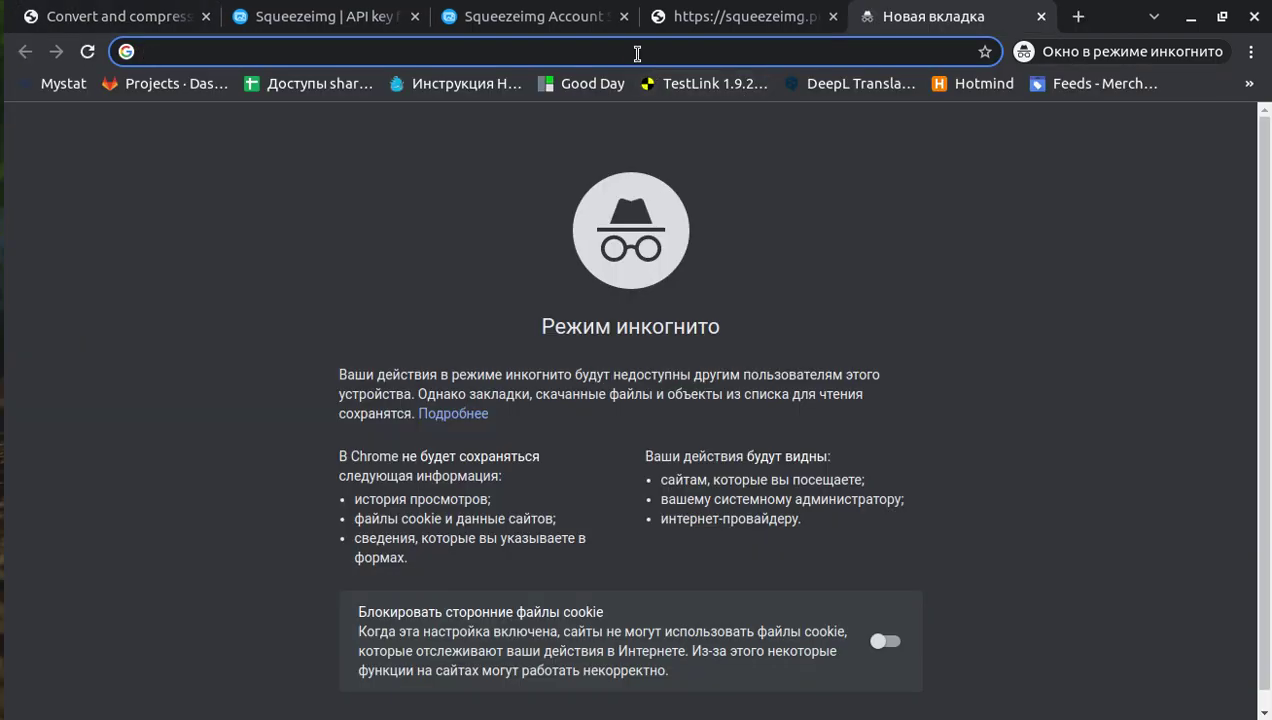
pyautogui.hotkey('ctrl', 'v')
pyautogui.press('Return')
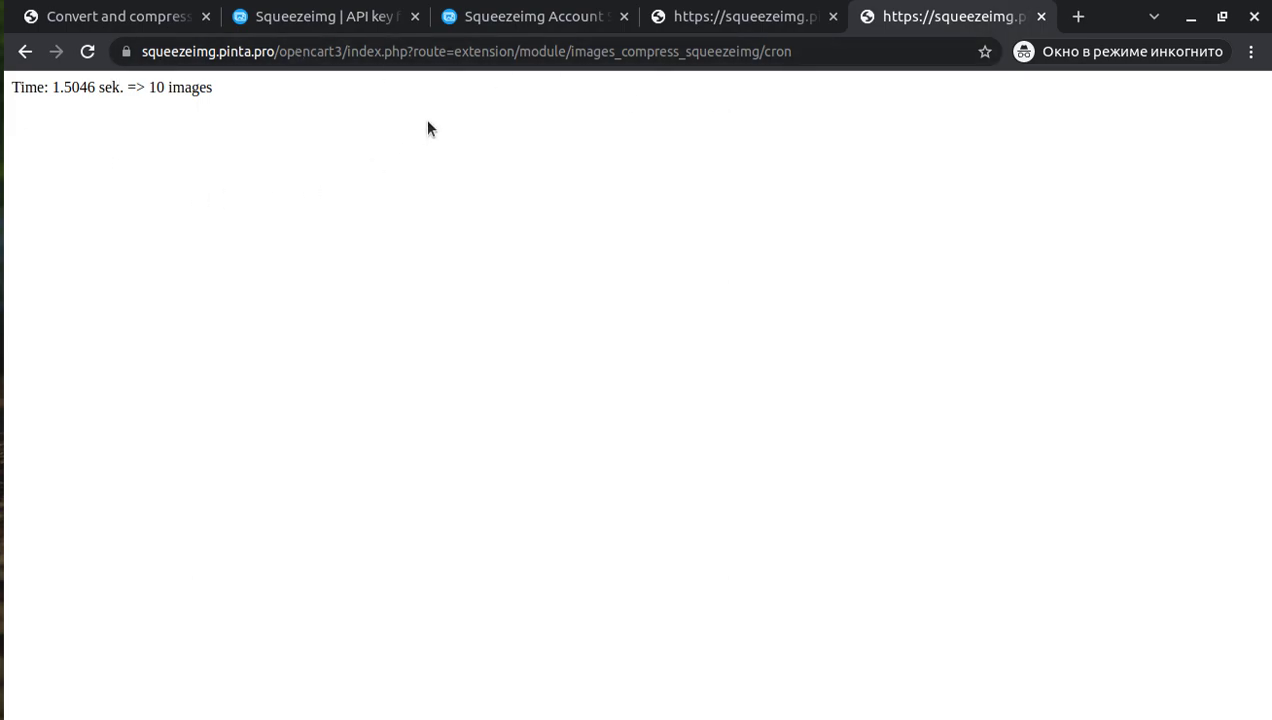
pyautogui.click(192, 18)
pyautogui.click(405, 447)
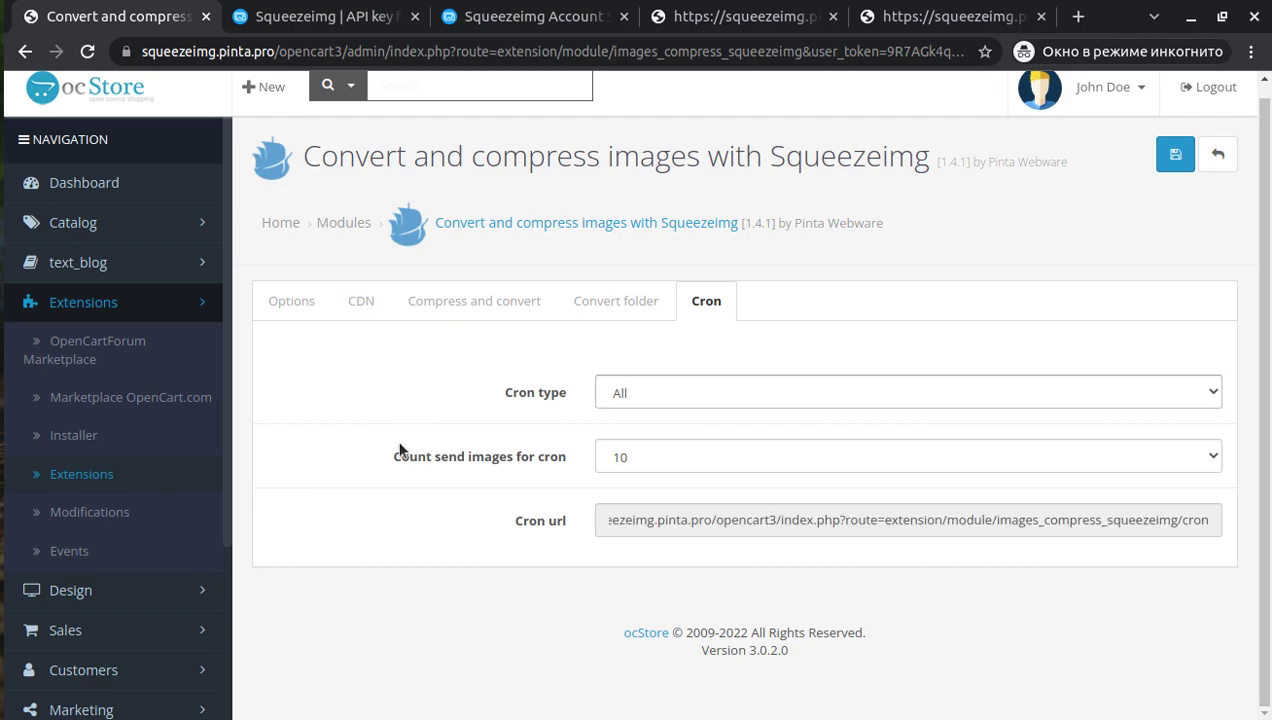